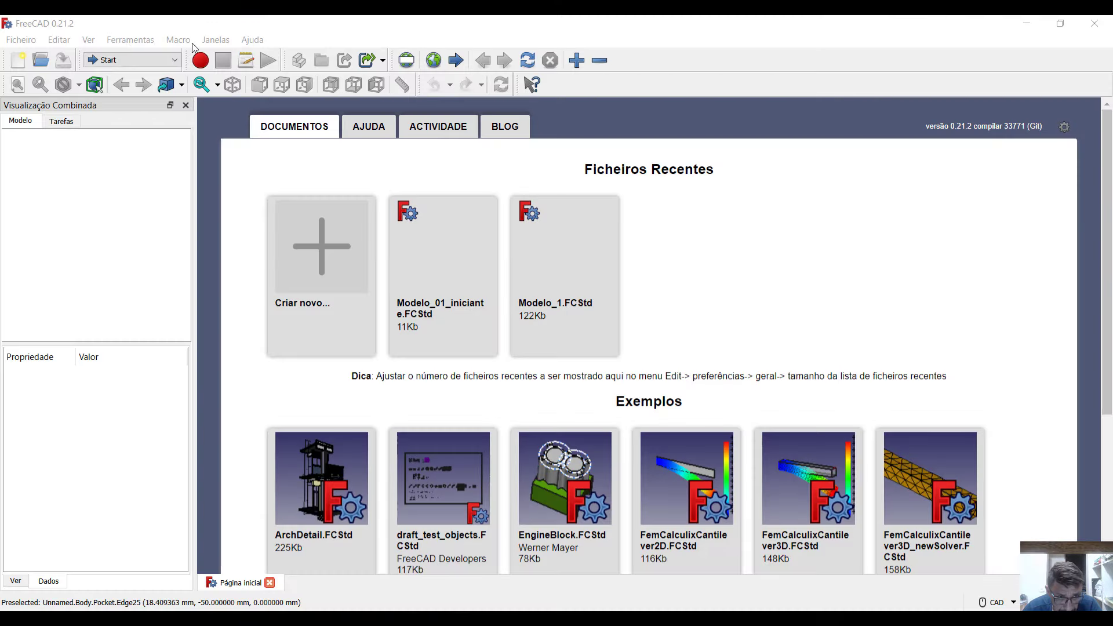
Switch to Part Design and create a new document with a body and a YZ-plane sketch.
click(175, 60)
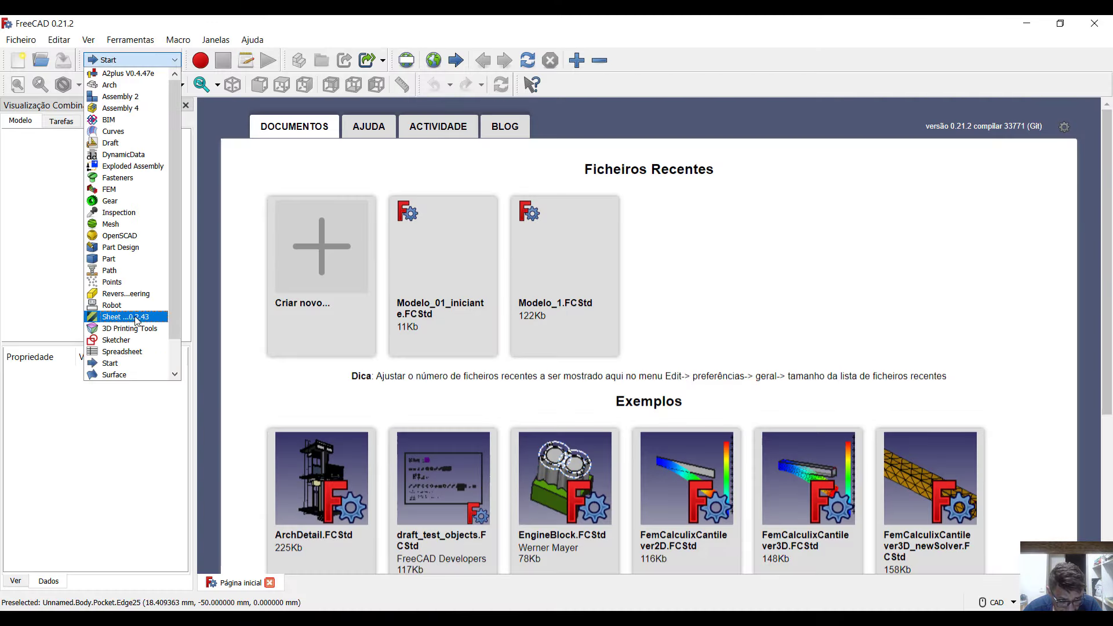
click(121, 248)
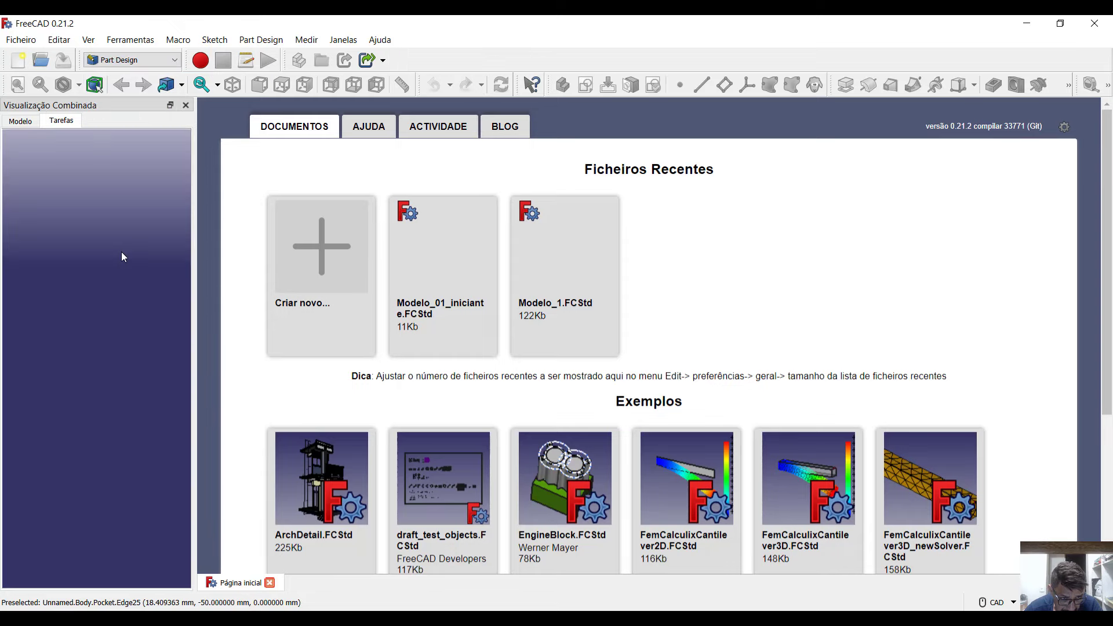
click(18, 59)
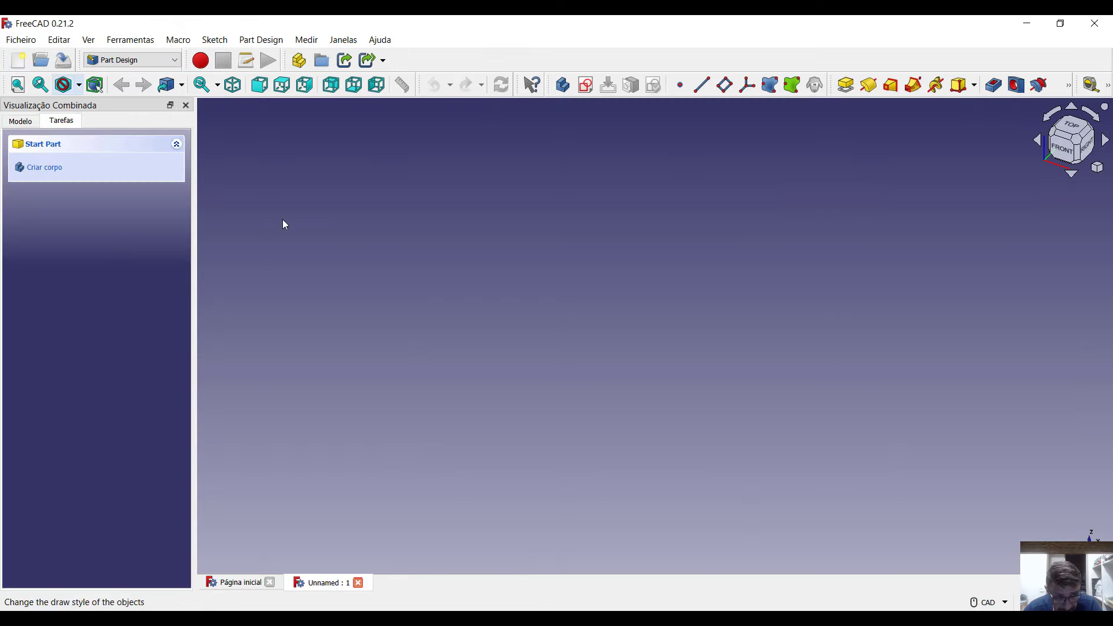
click(40, 169)
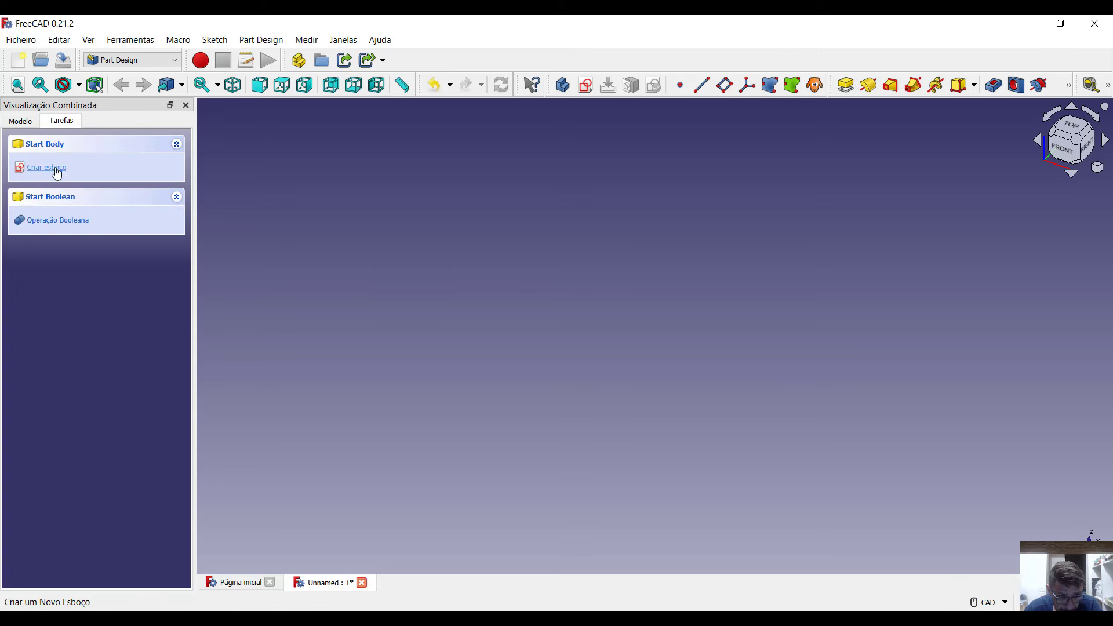
click(52, 167)
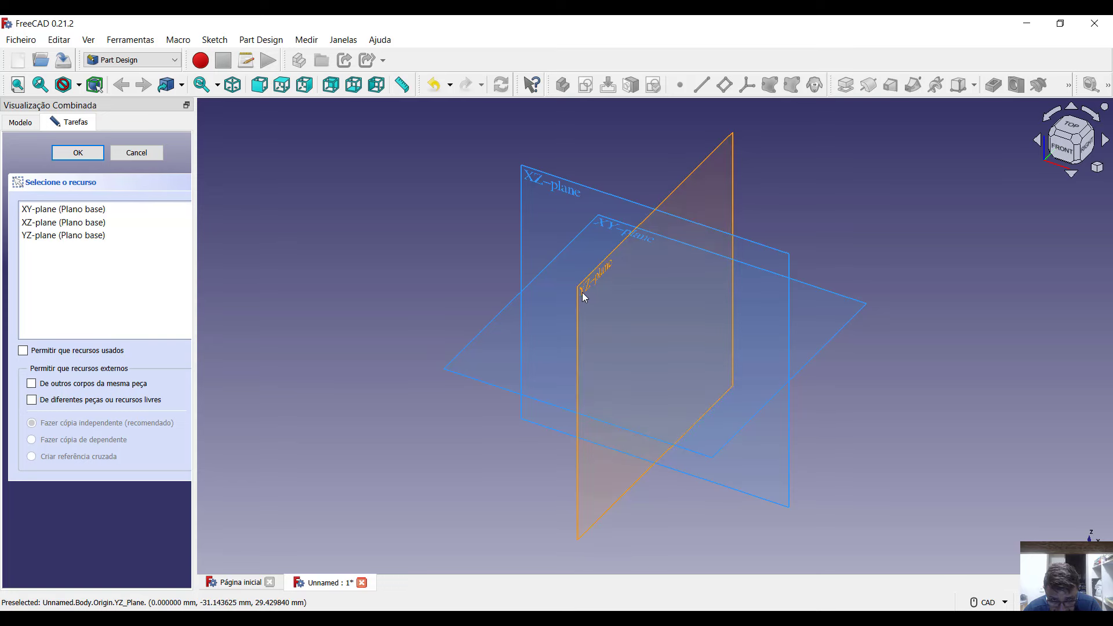
click(583, 297)
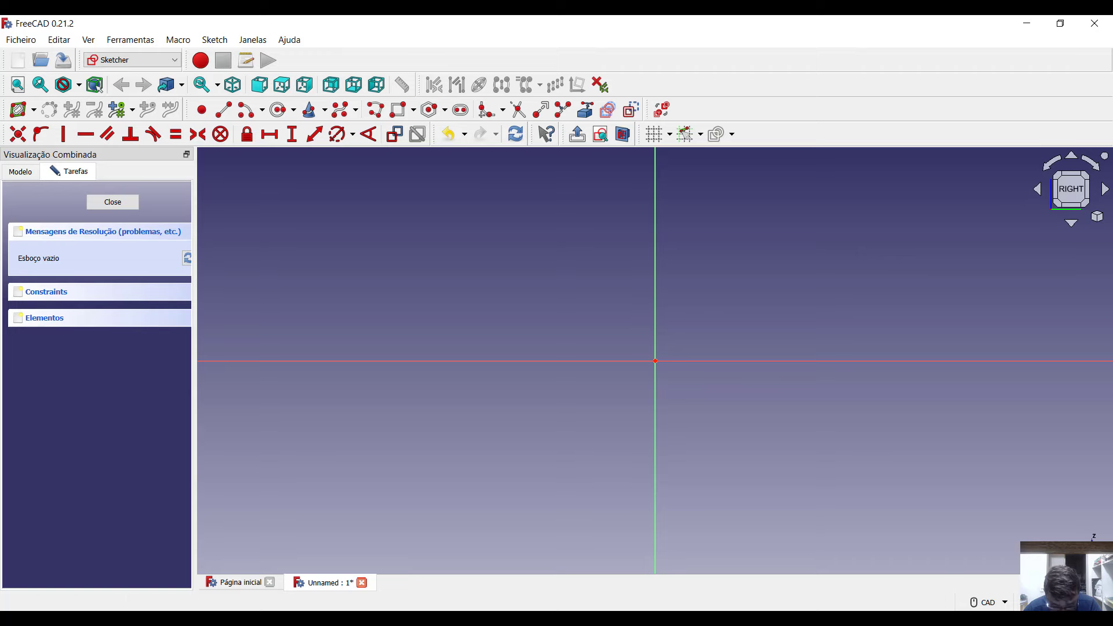
click(442, 539)
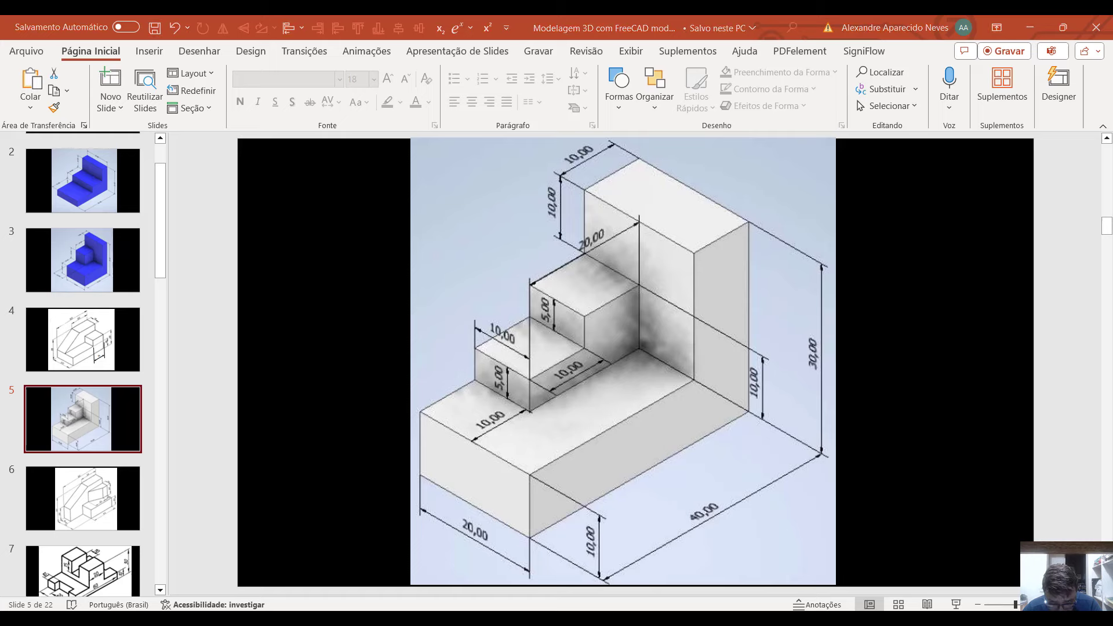
key(alt+Tab)
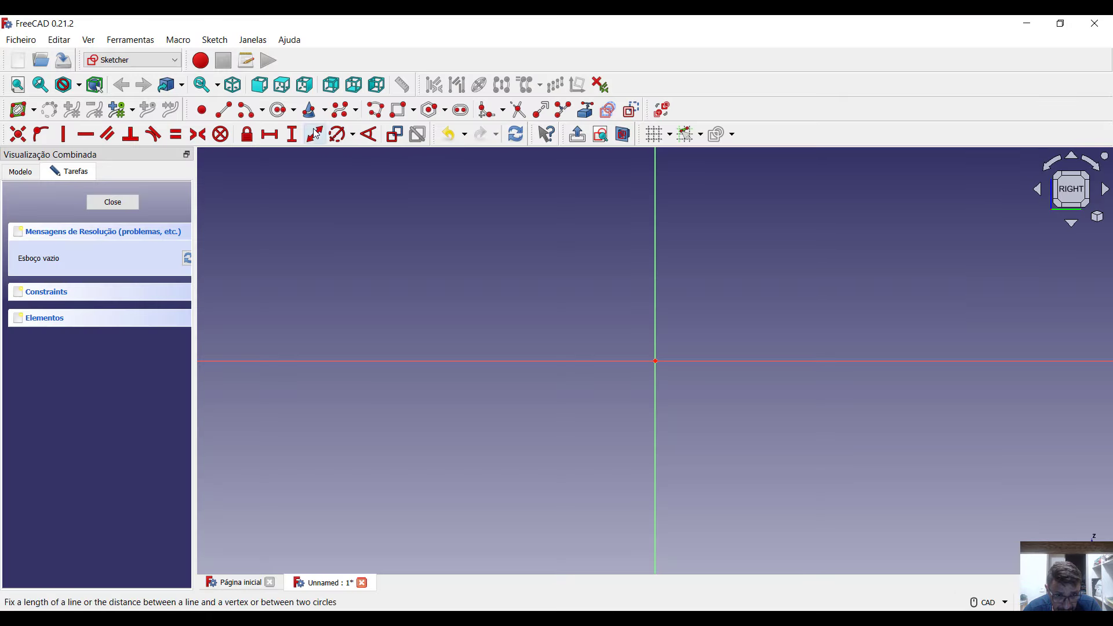
Draw a closed six-point L-shaped polyline that starts and ends at the origin.
click(382, 116)
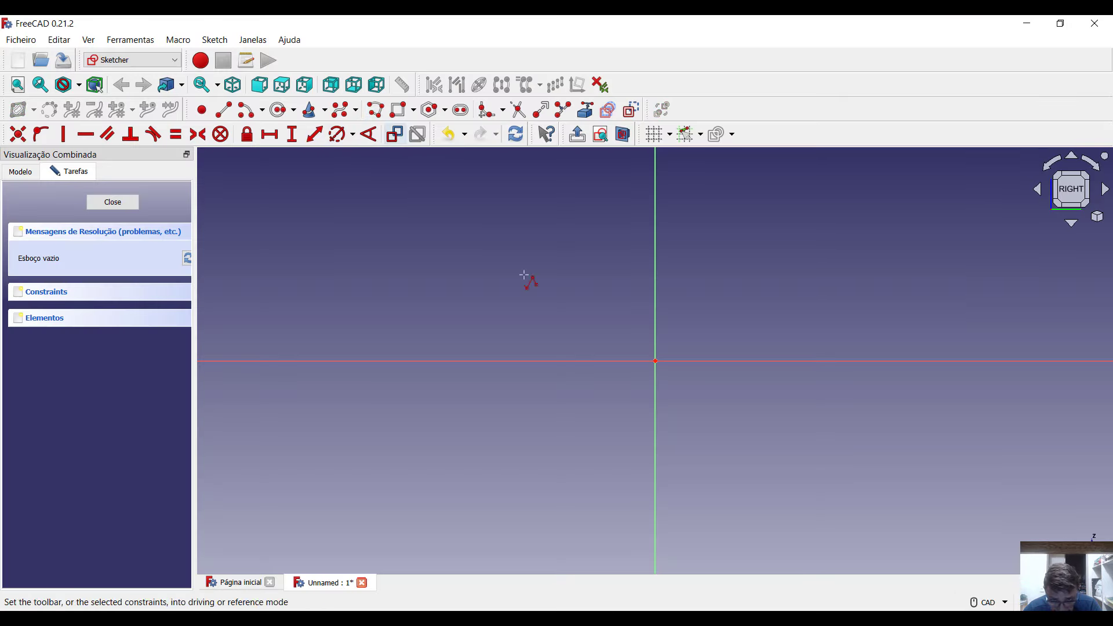
click(656, 360)
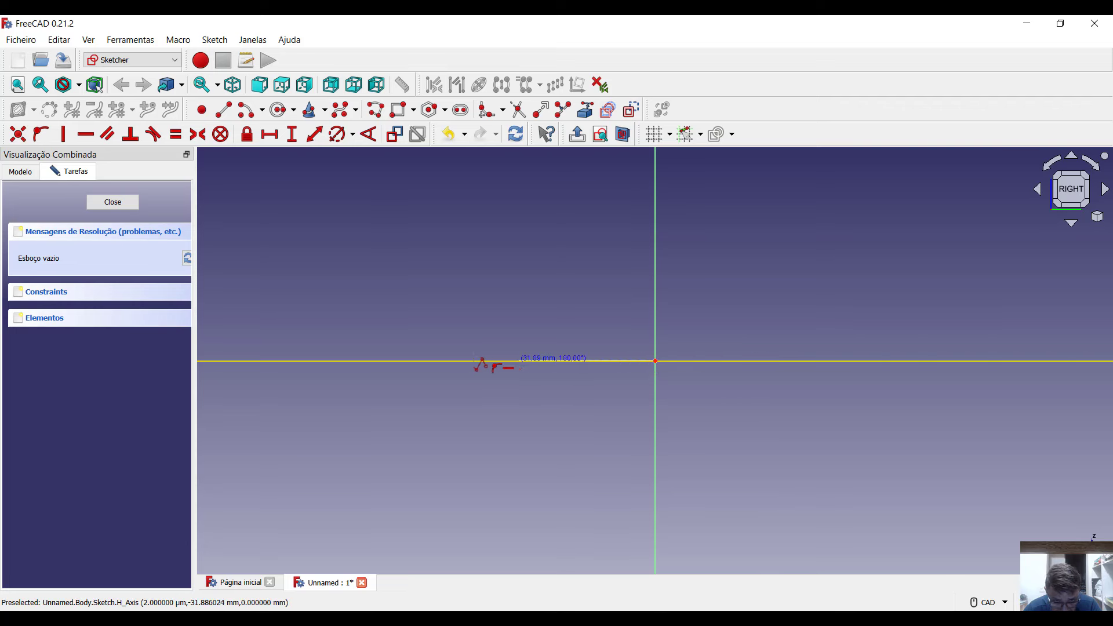
click(423, 360)
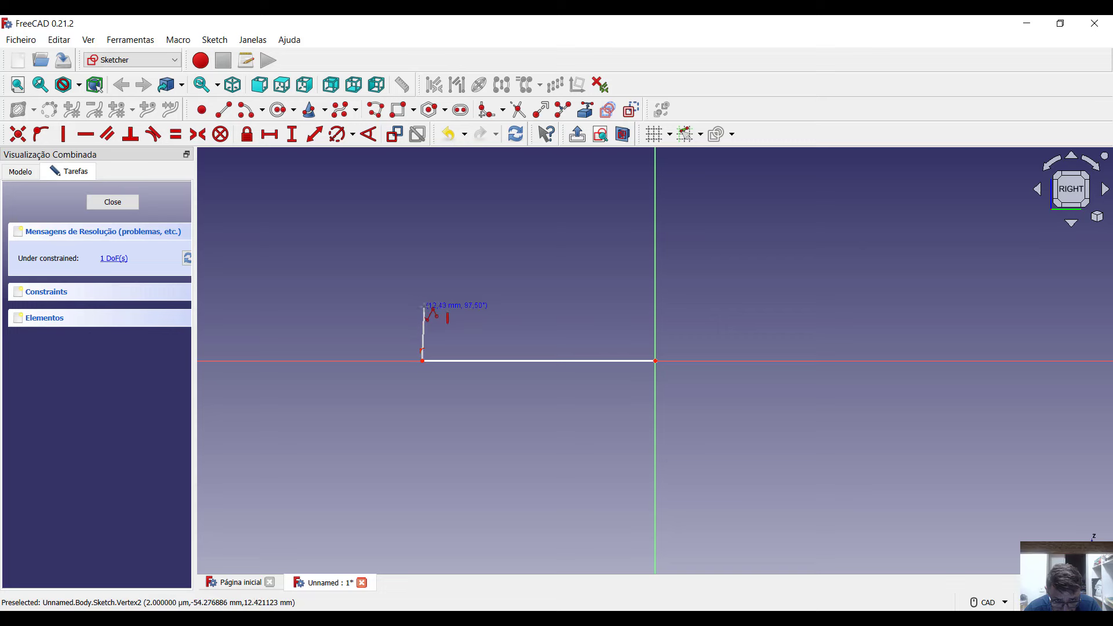
click(423, 308)
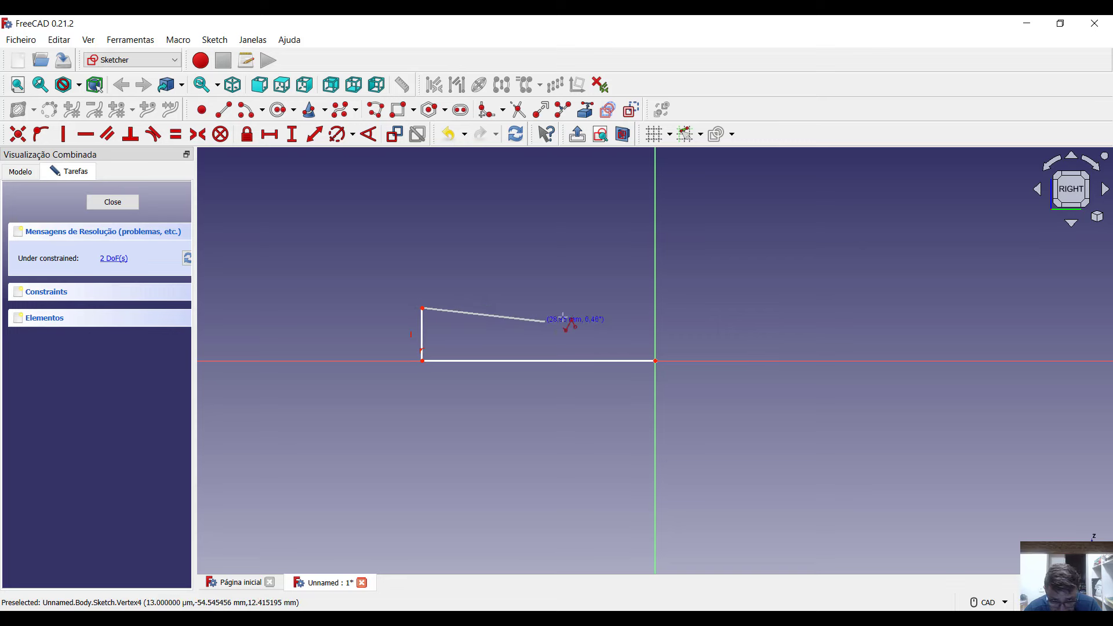
click(595, 308)
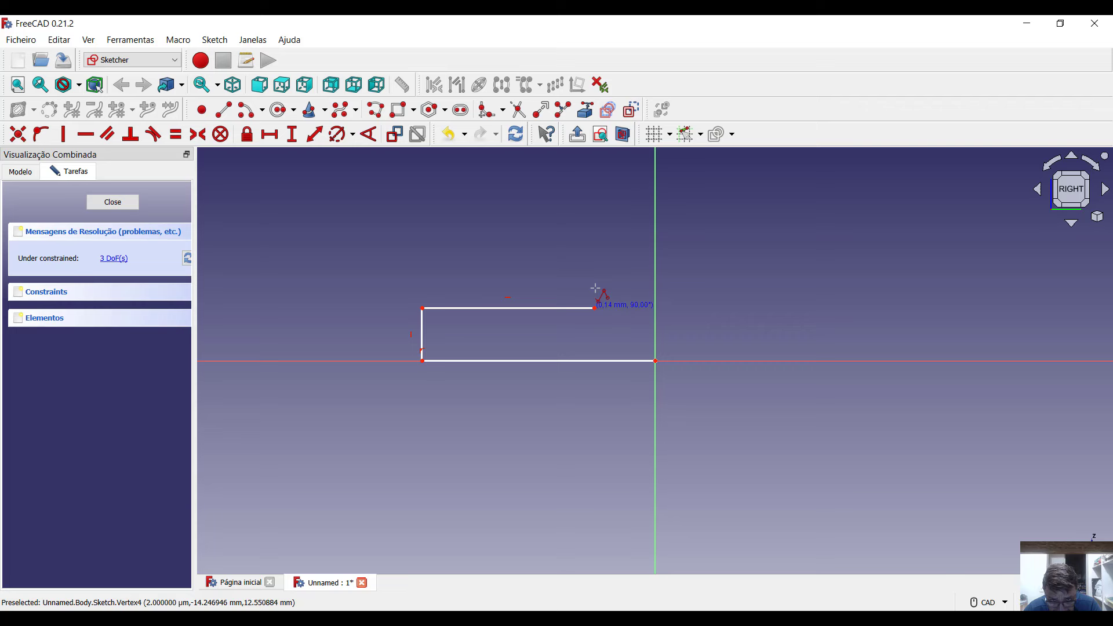
click(595, 209)
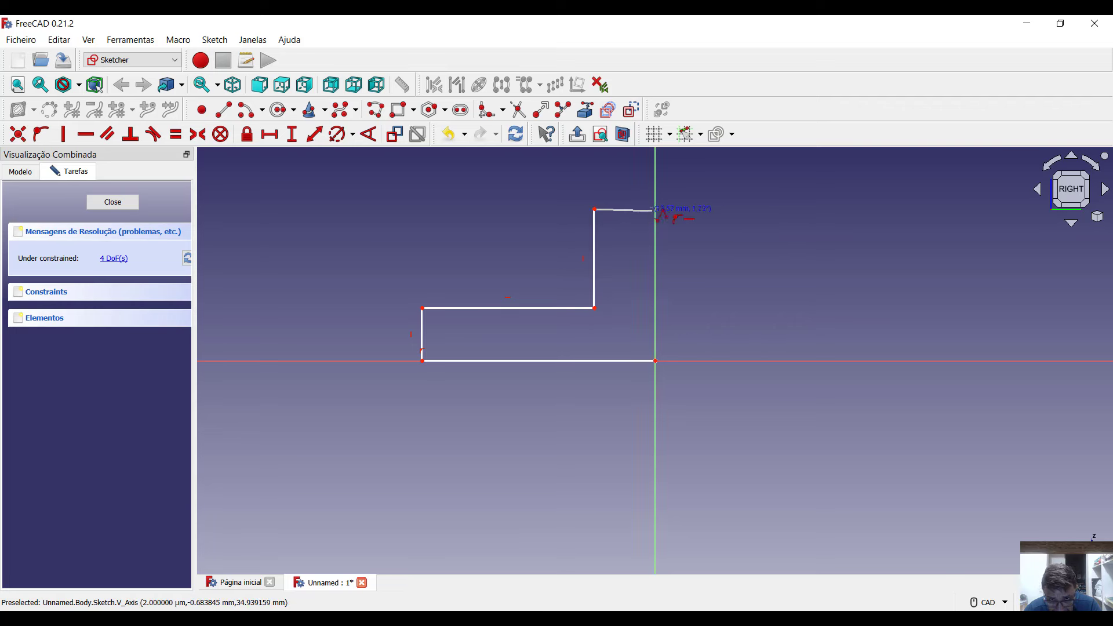
click(655, 210)
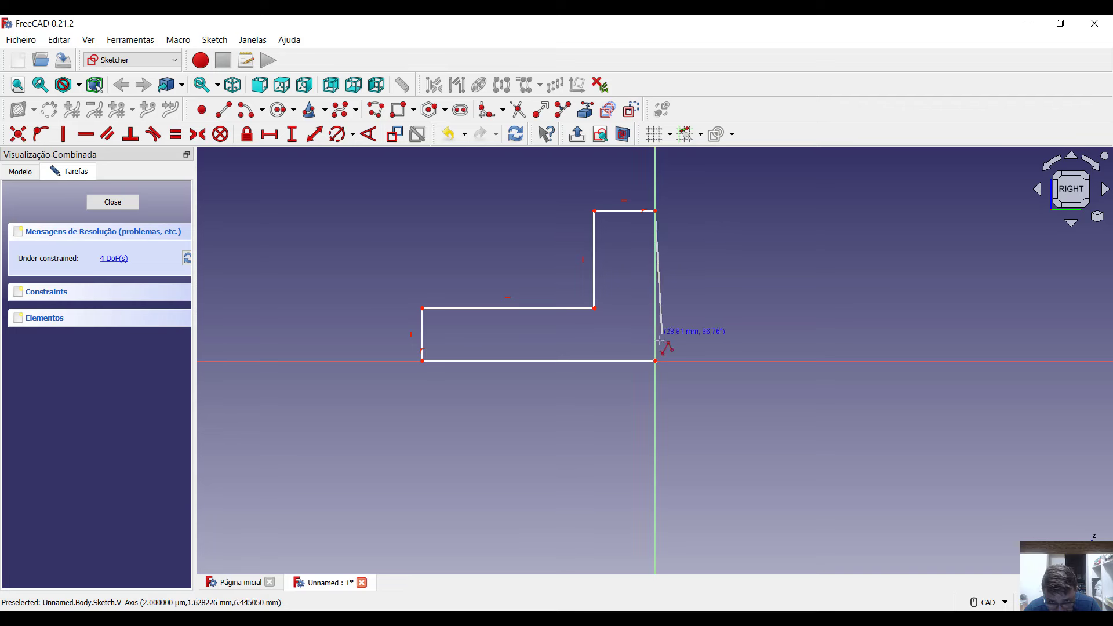
click(655, 360)
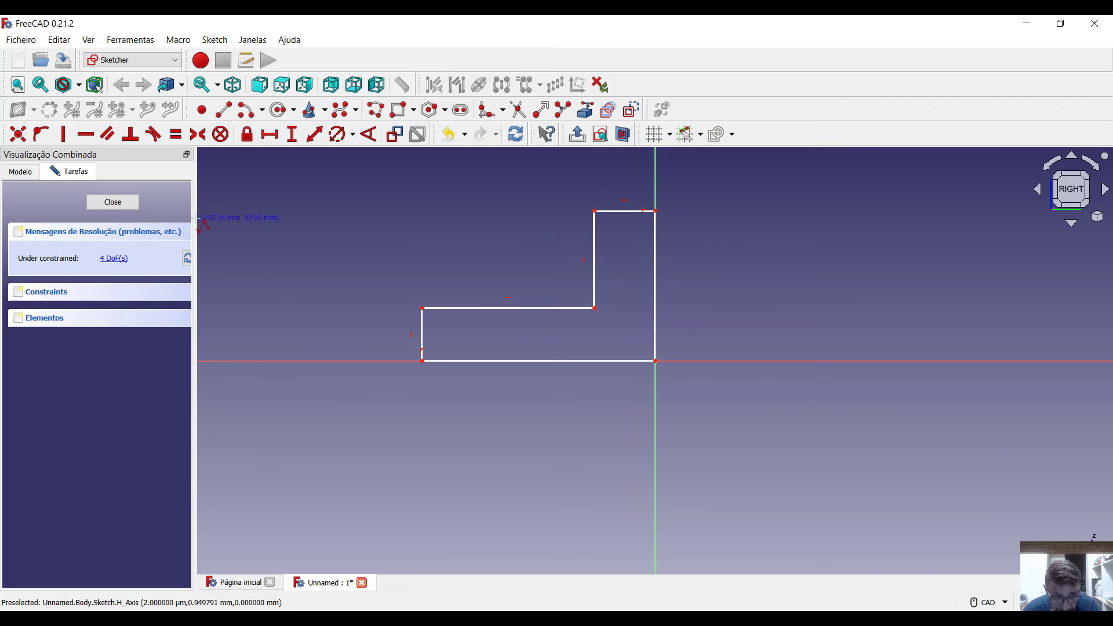
Dimension the L's bottom edge at 40 mm and its right edge at 30 mm.
click(318, 141)
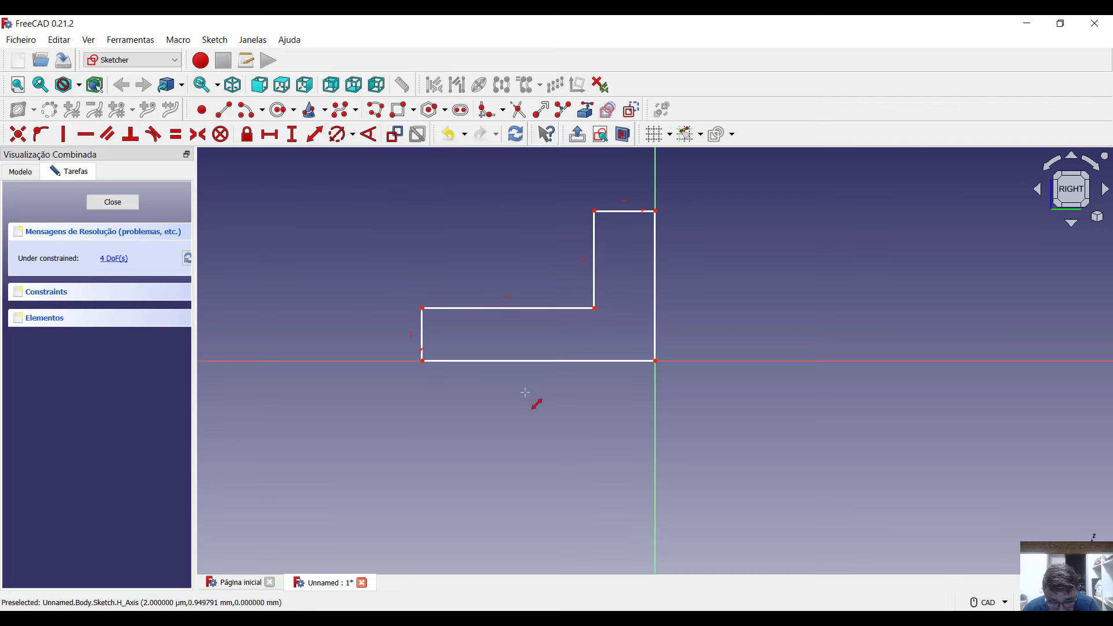
click(548, 361)
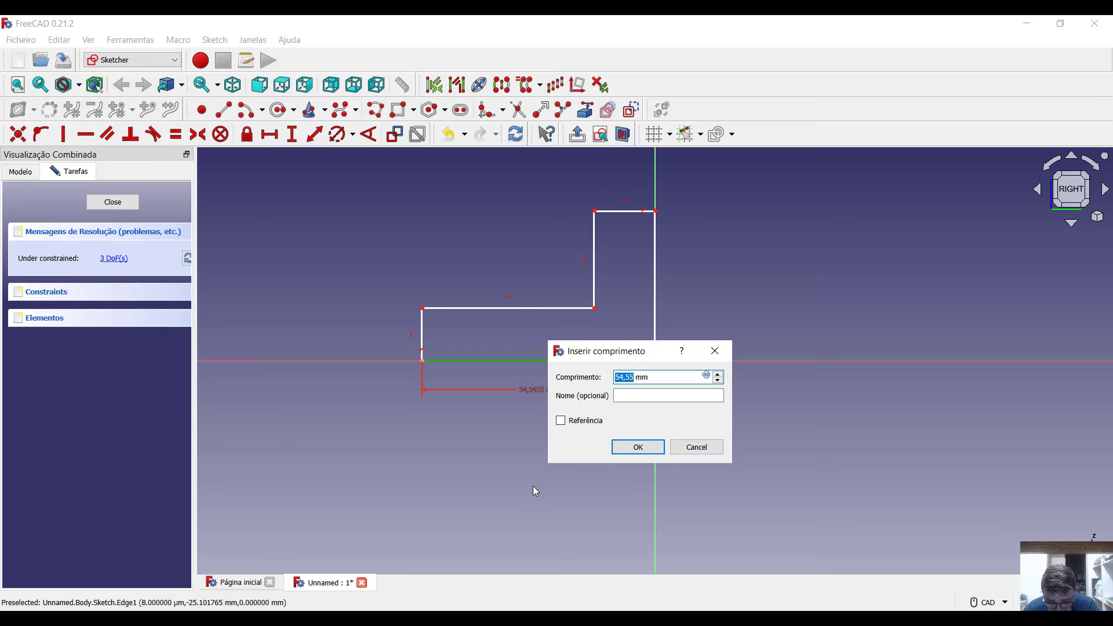
text(40)
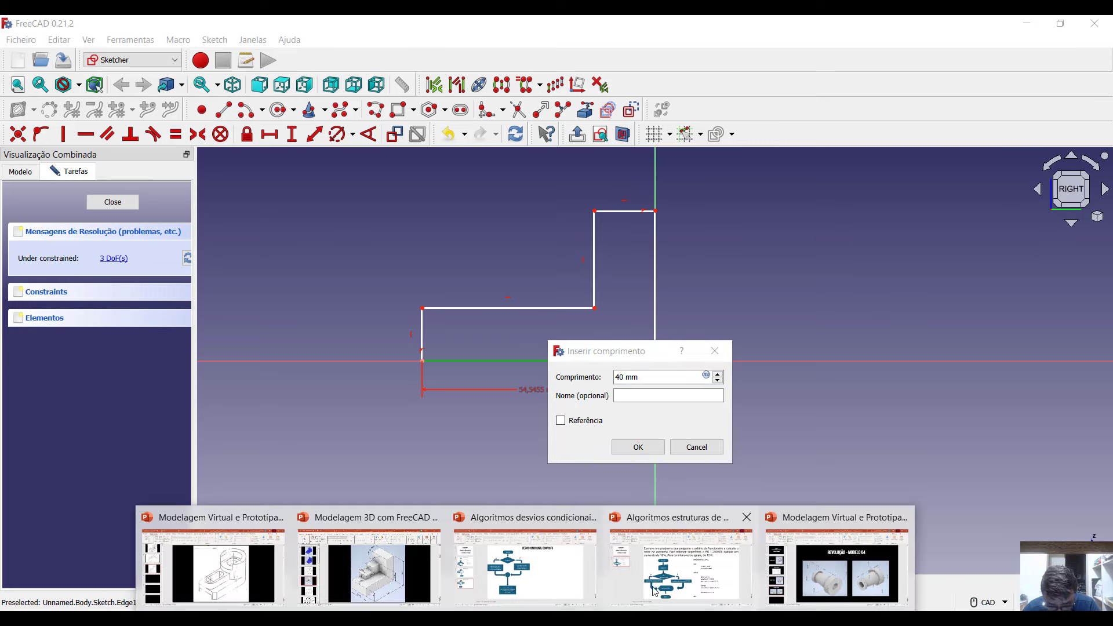
click(359, 551)
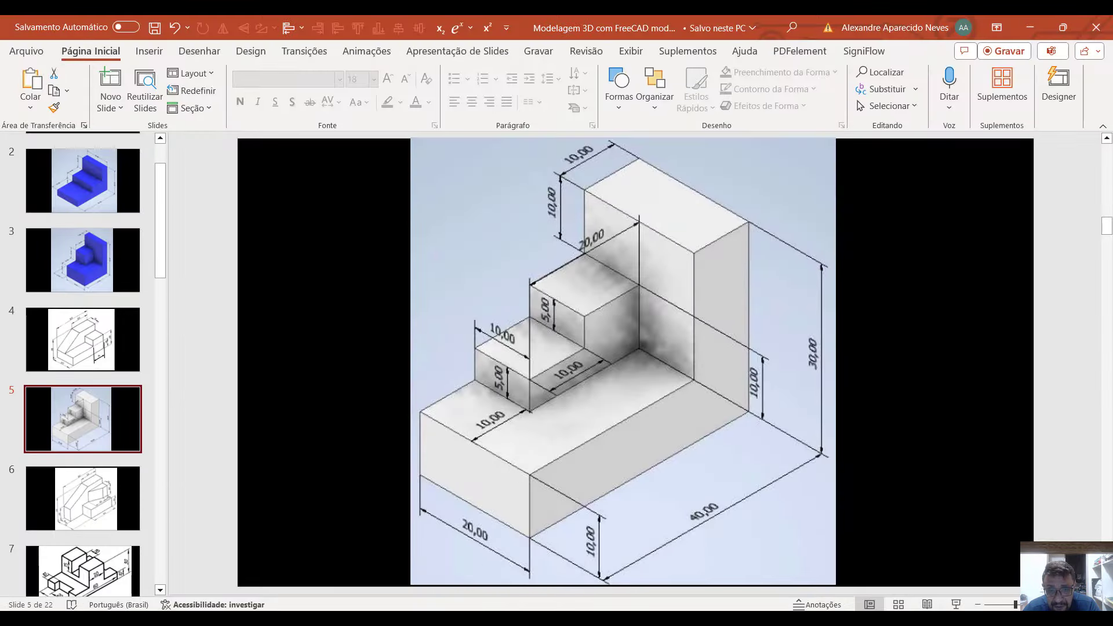
key(alt+Tab)
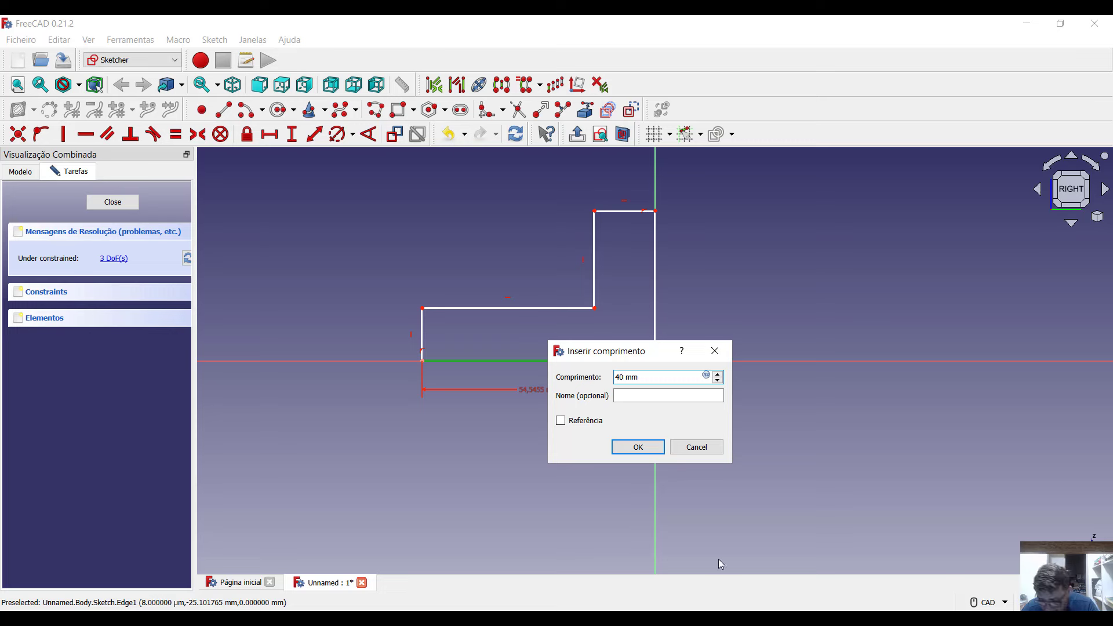
key(Return)
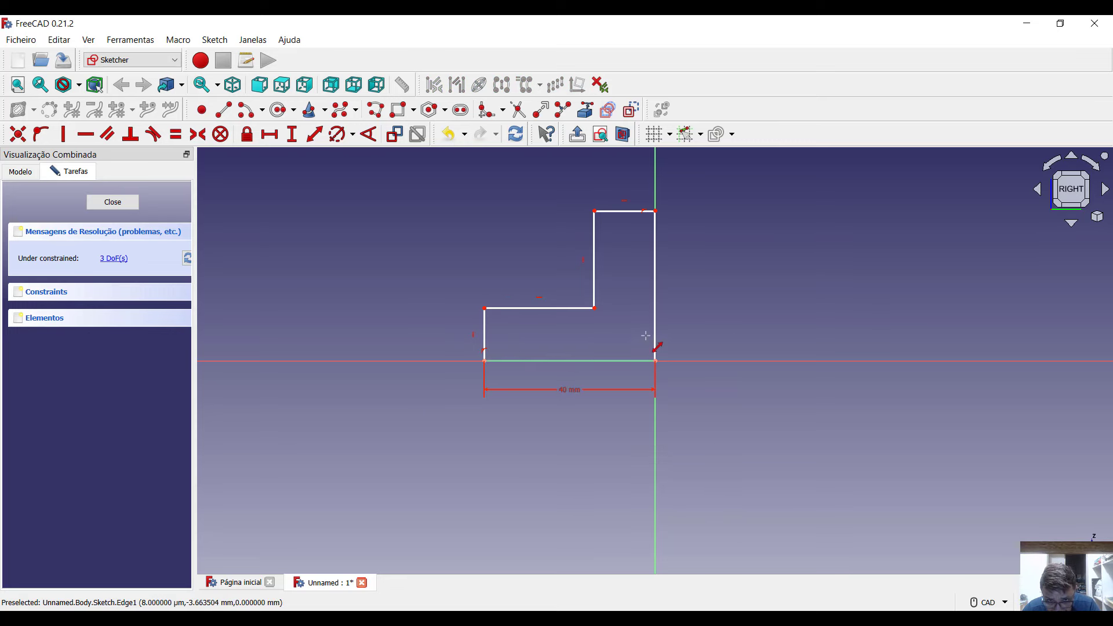
click(657, 341)
text(i)
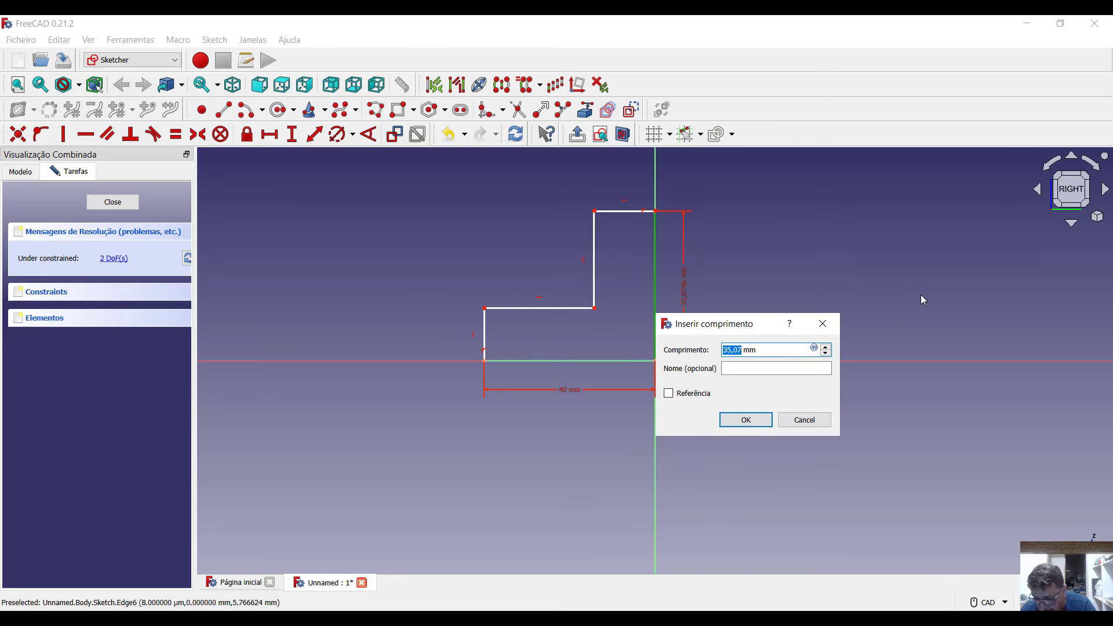
text(30)
key(Return)
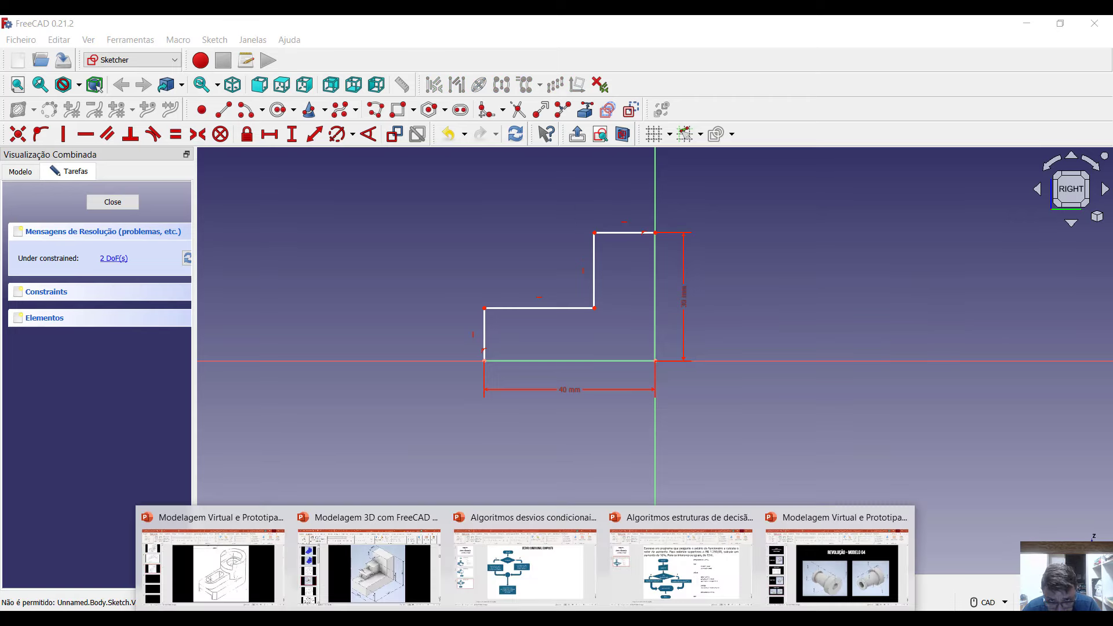
Dimension the top edge and the left edge at 10 mm each.
click(348, 557)
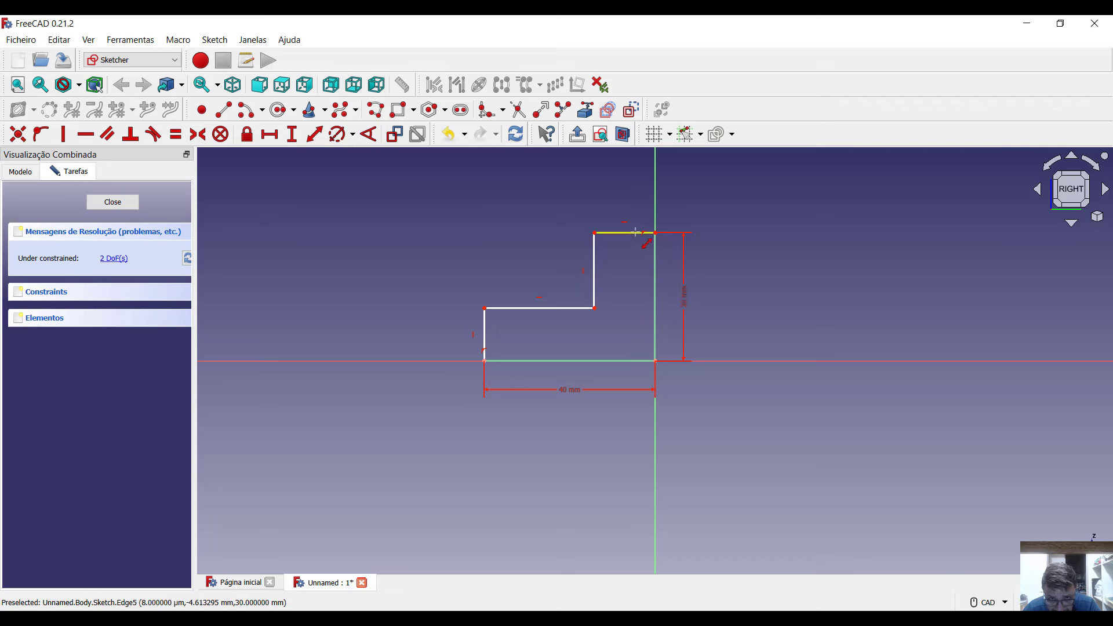
click(638, 234)
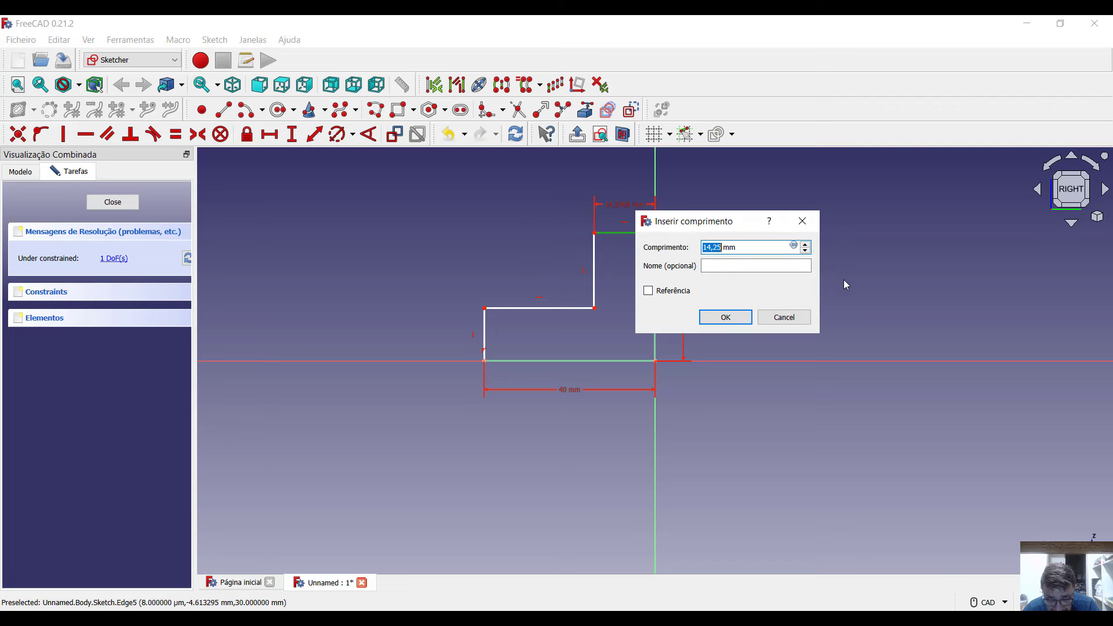
text(10)
key(Return)
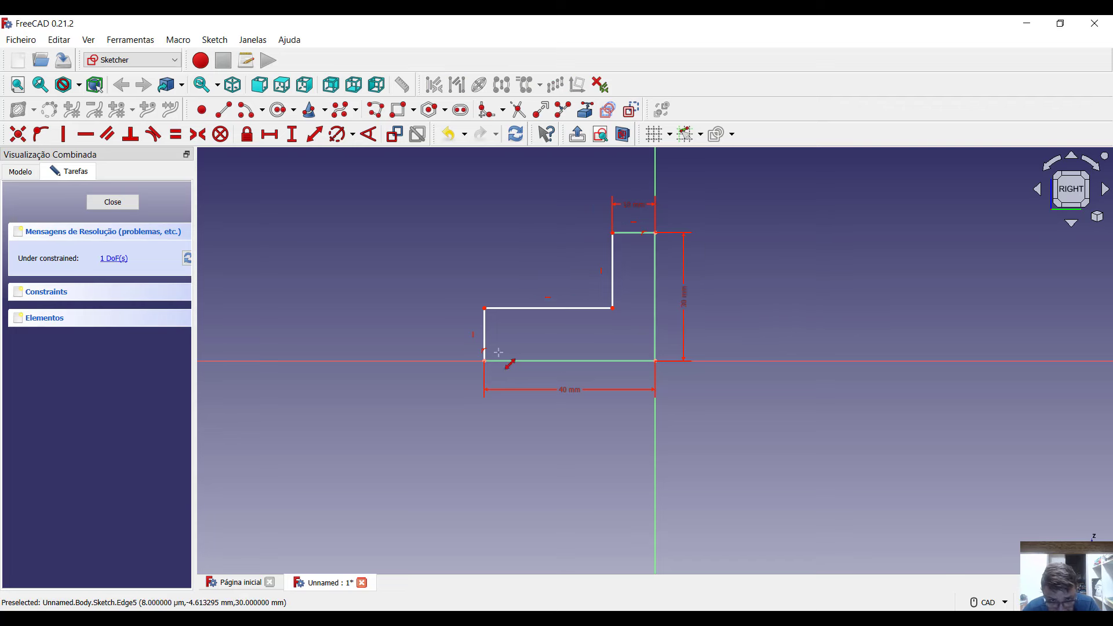
click(485, 345)
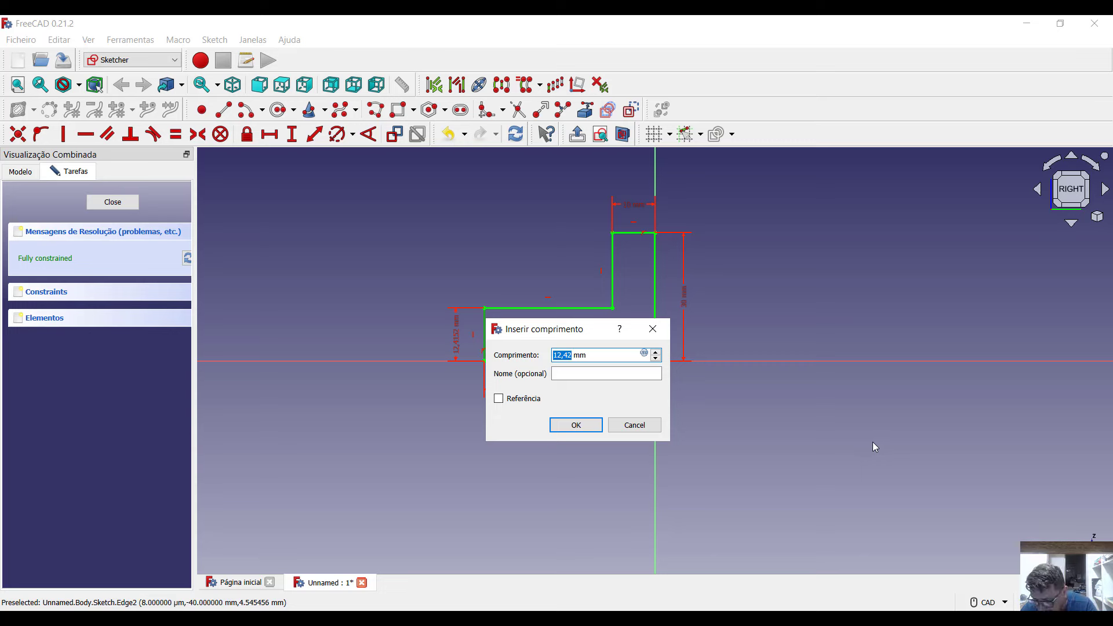
text(10)
key(Return)
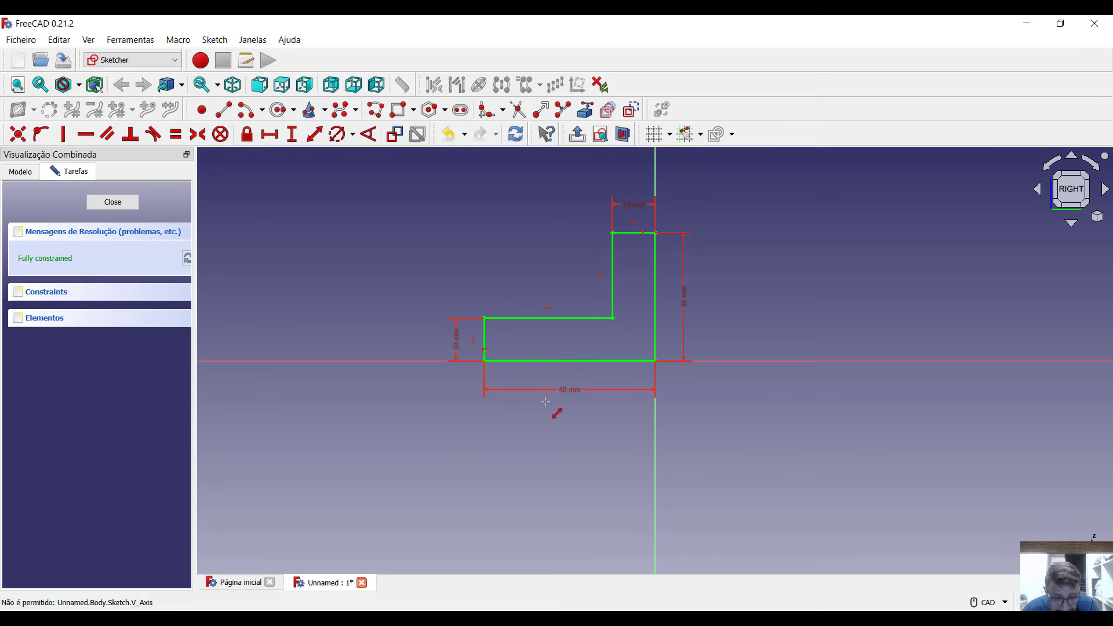
Close the sketch and pad it 20 mm, symmetric to the sketch plane.
click(127, 204)
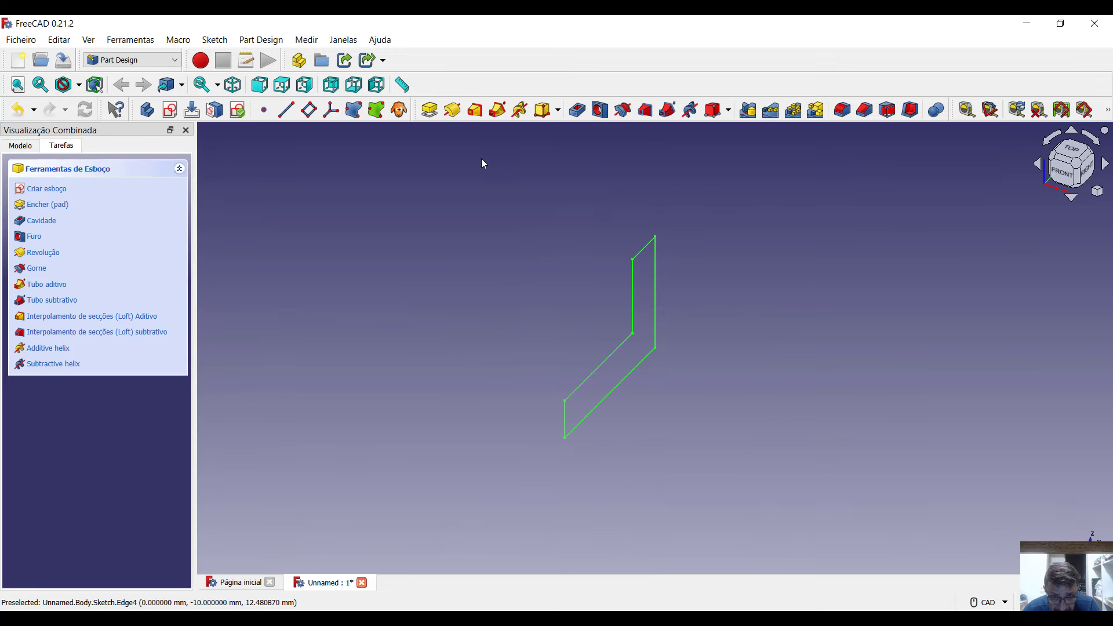
click(431, 112)
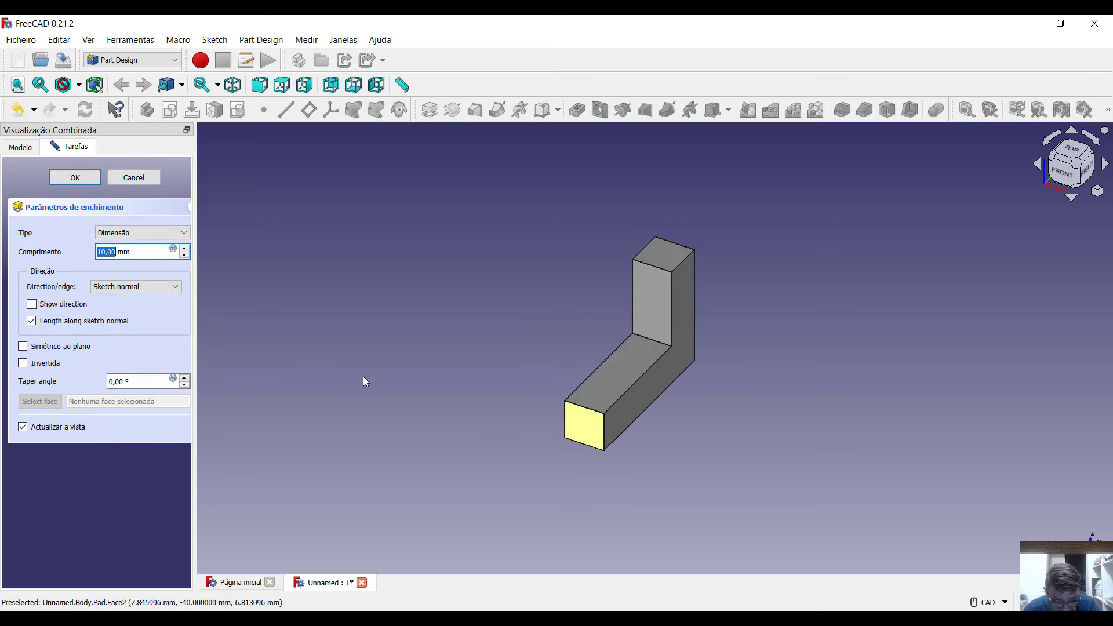
click(23, 348)
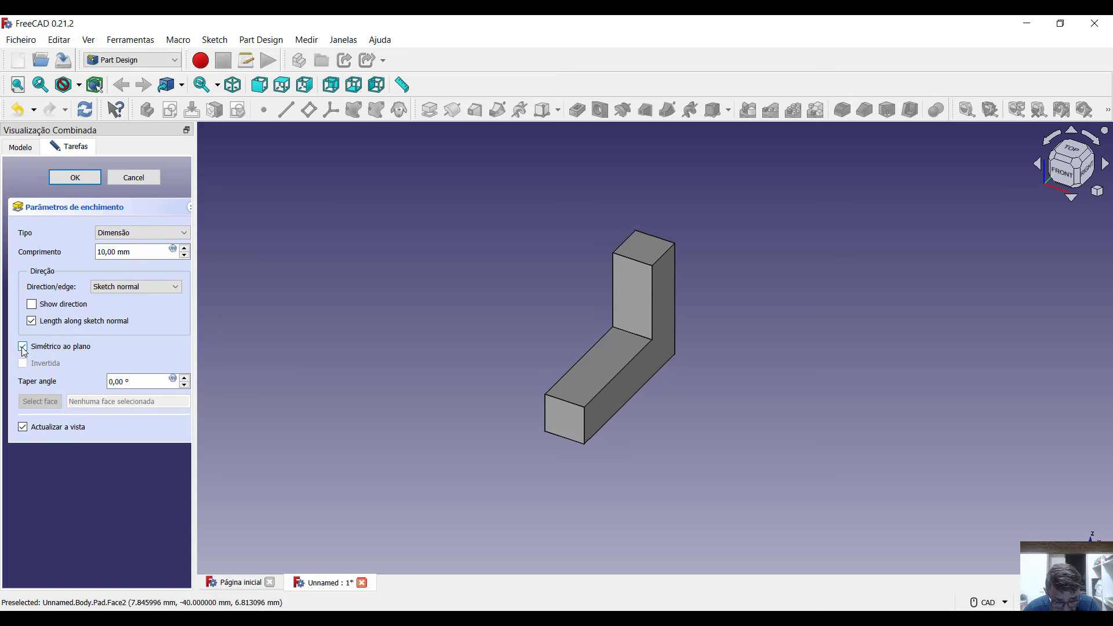
double_click(117, 253)
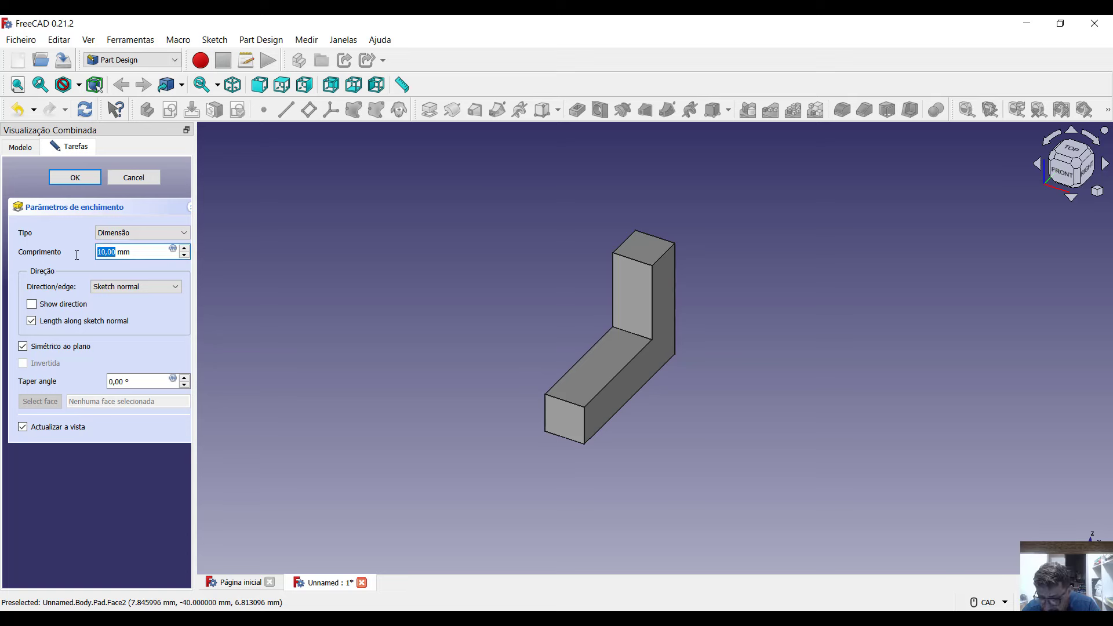
text(20)
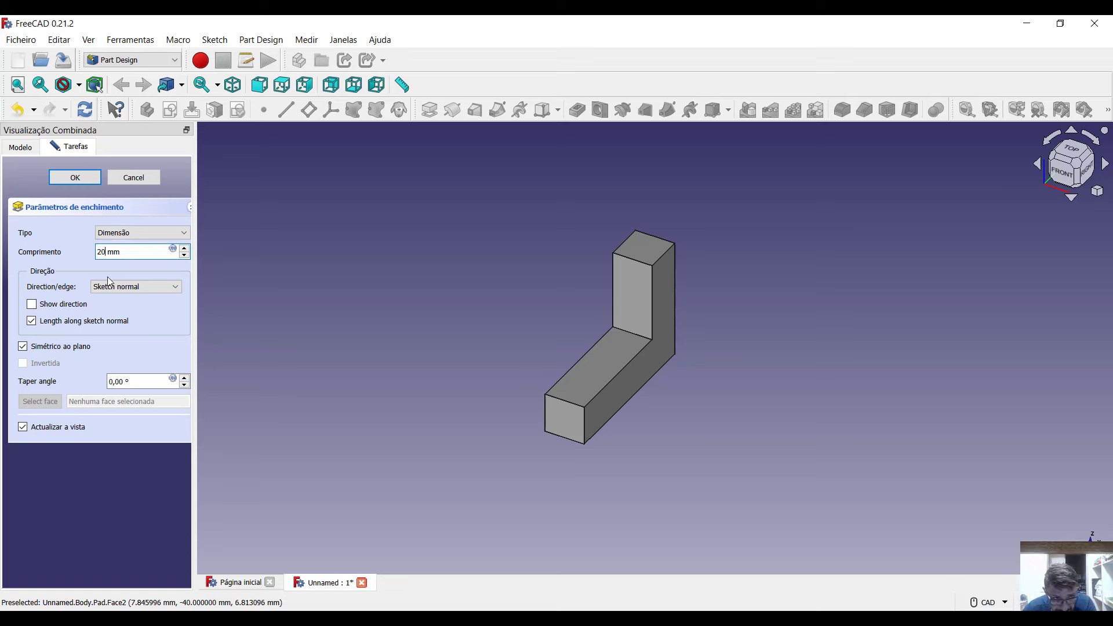
key(Return)
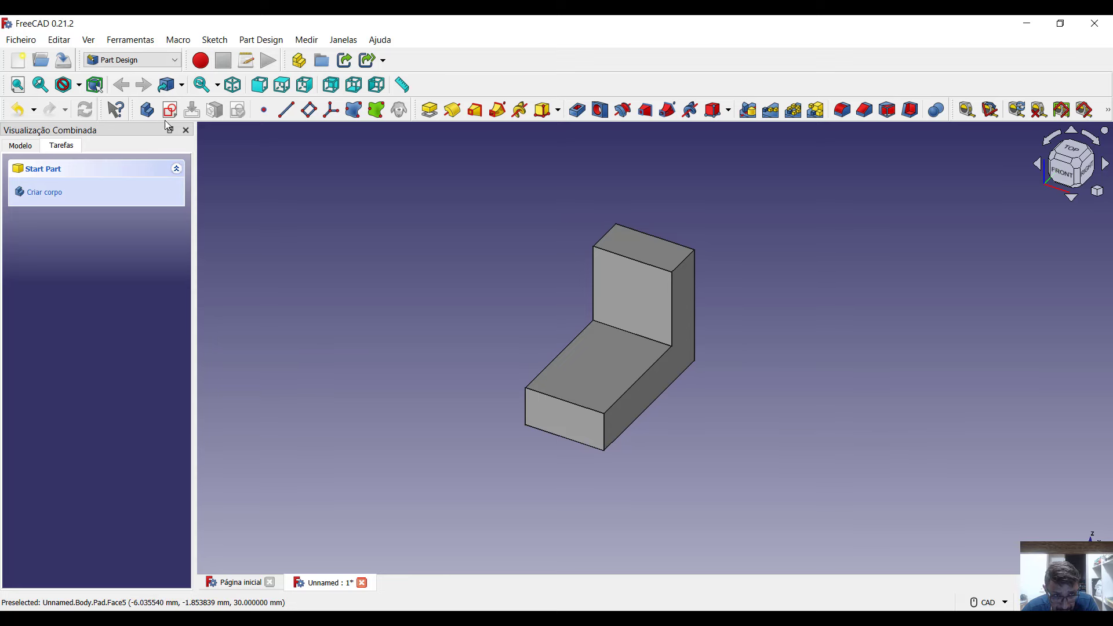
From the model tree, start a second body sketch placed on the YZ plane.
click(31, 148)
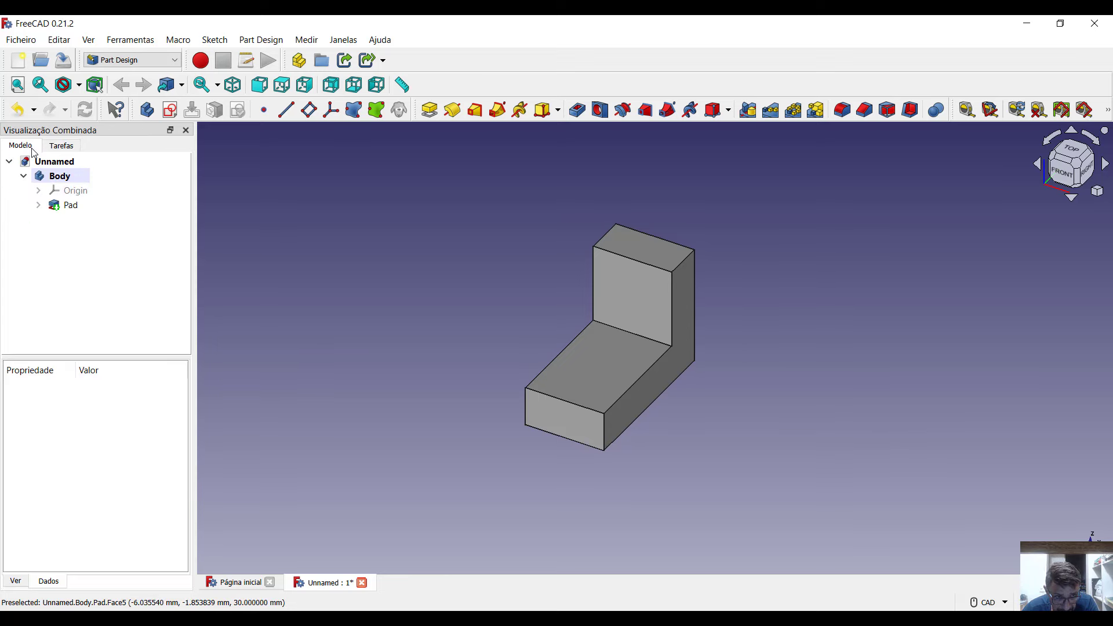
click(63, 210)
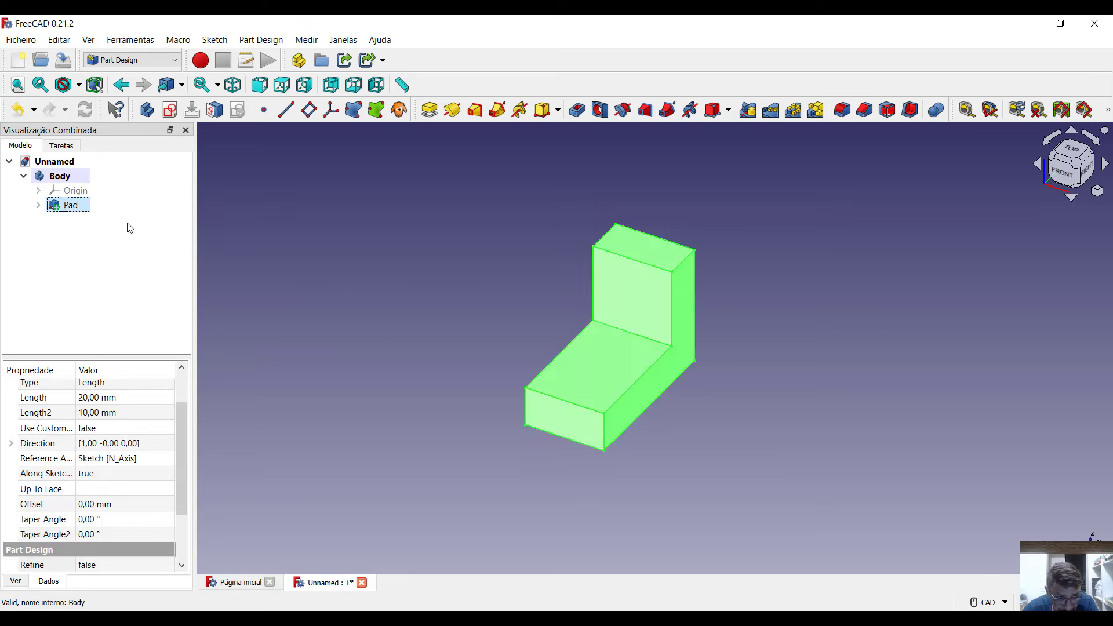
click(163, 251)
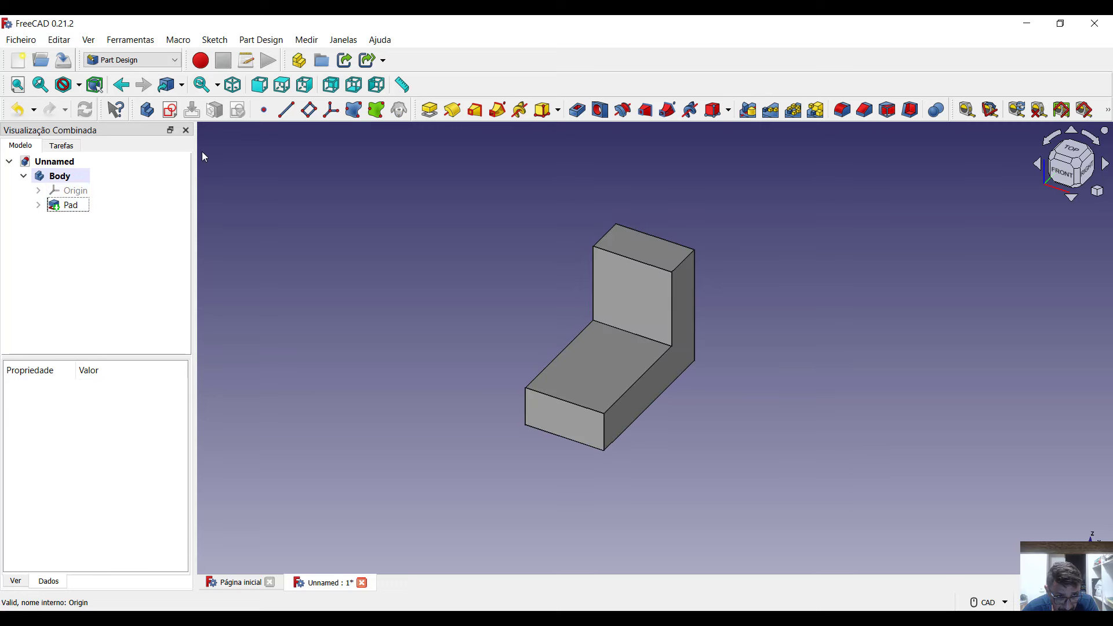
click(171, 113)
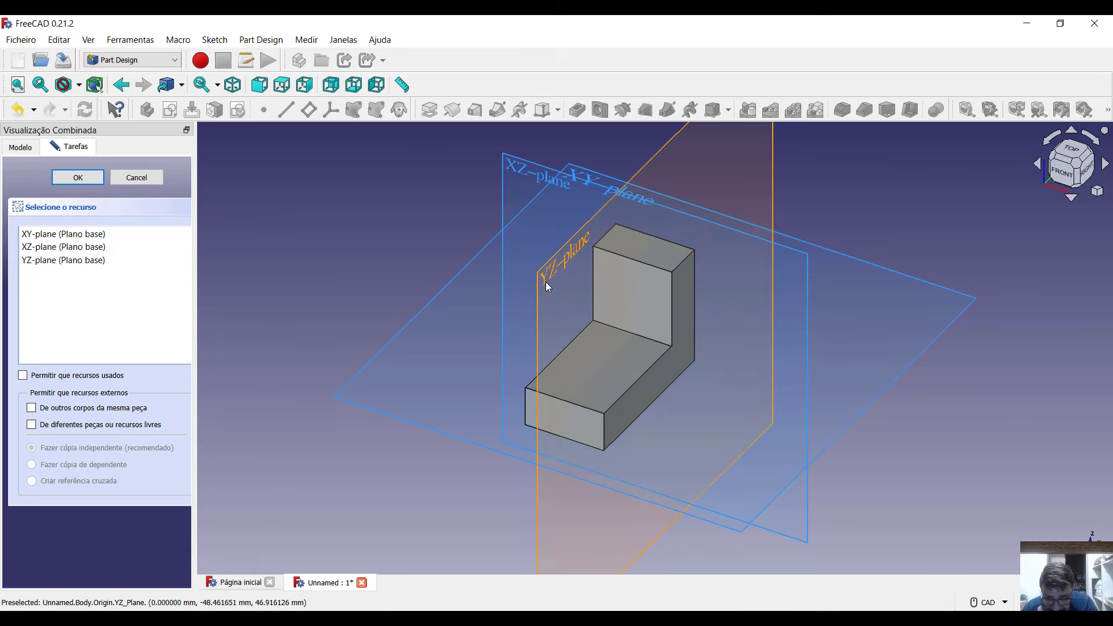
click(545, 282)
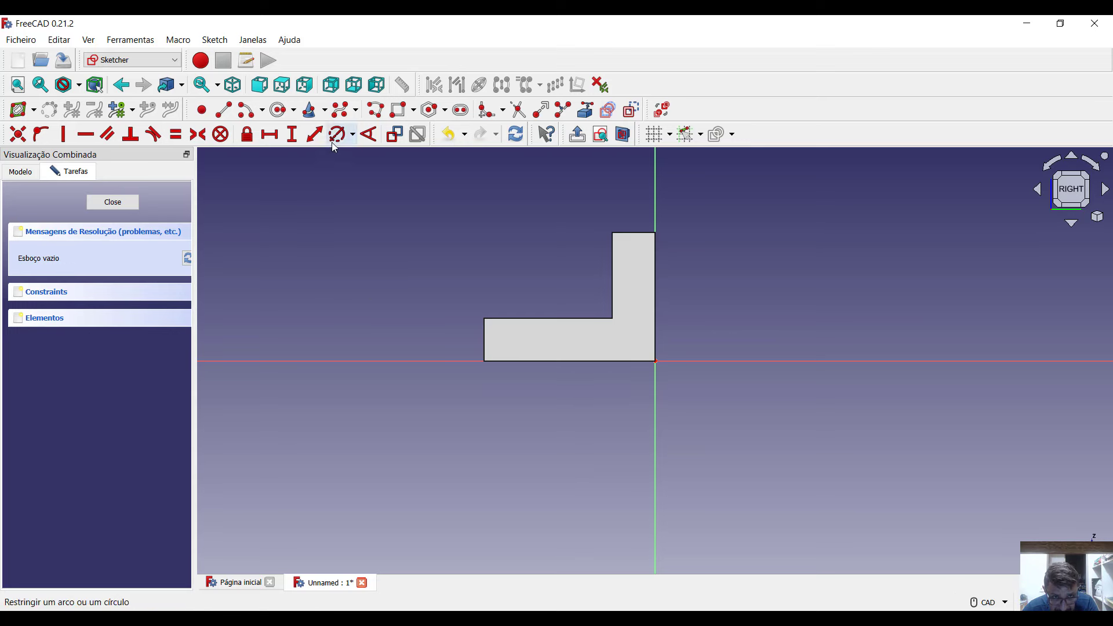
Draw a closed six-sided two-step polyline on top of the L's lower leg.
click(376, 112)
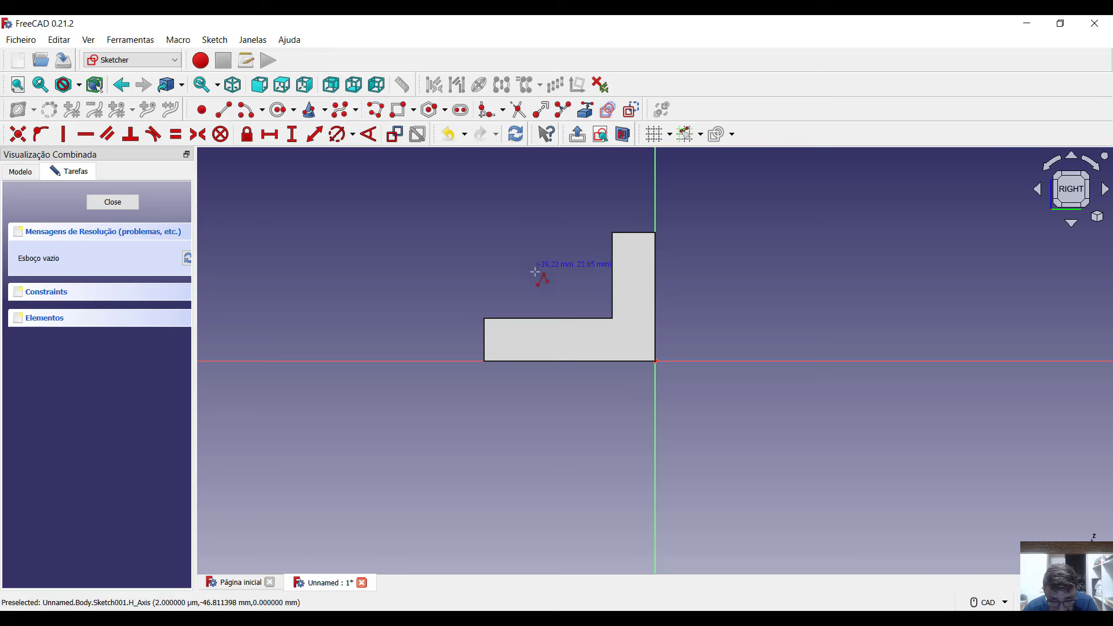
click(525, 318)
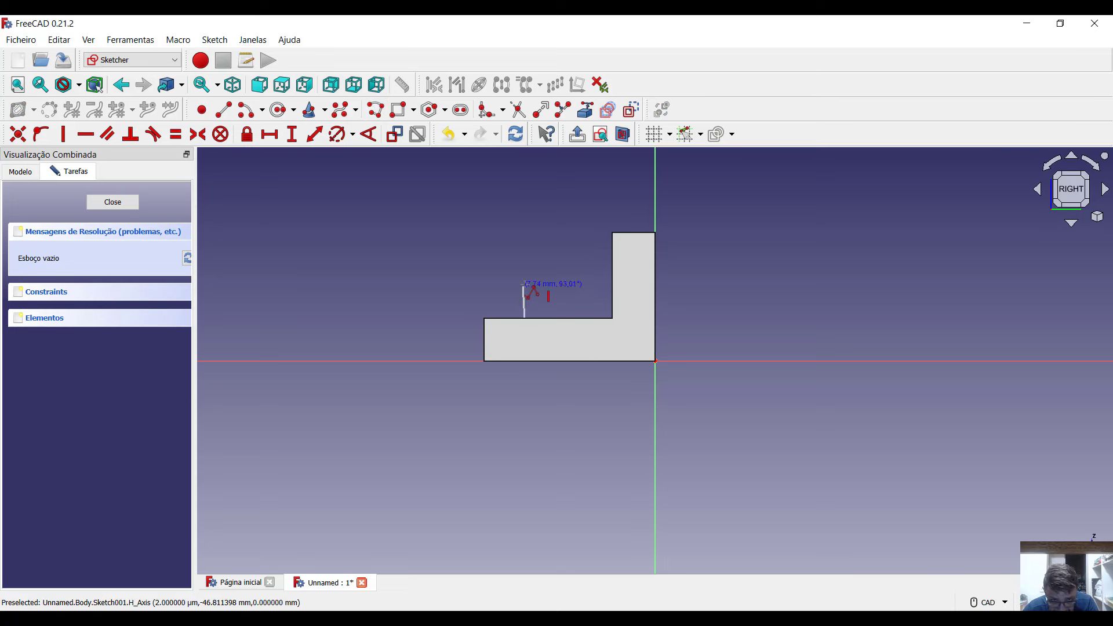
click(525, 286)
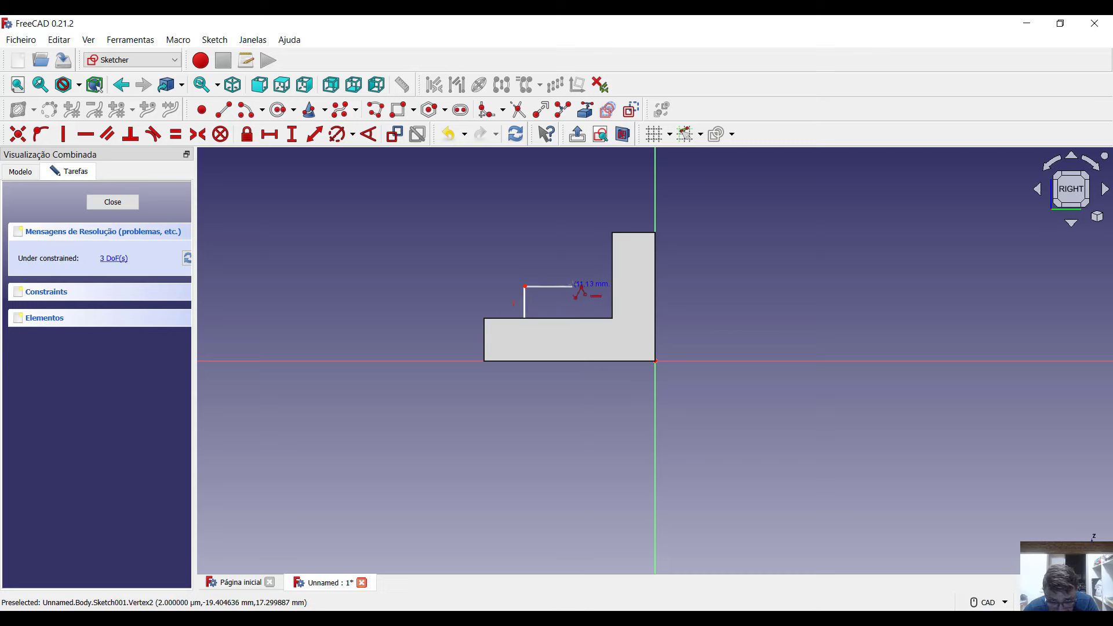
click(573, 286)
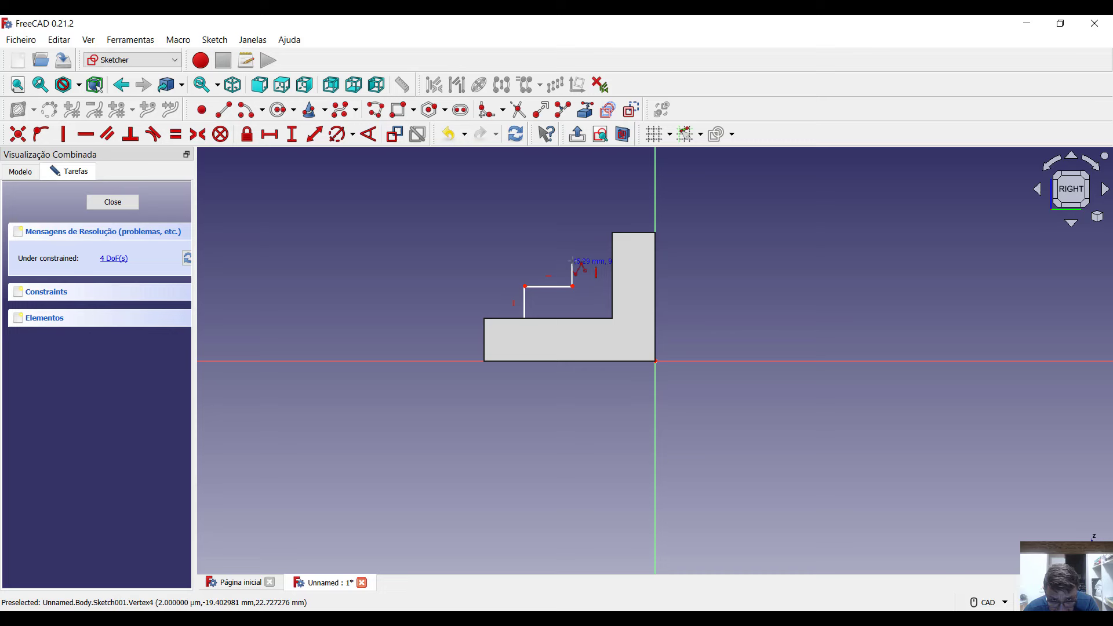
click(573, 261)
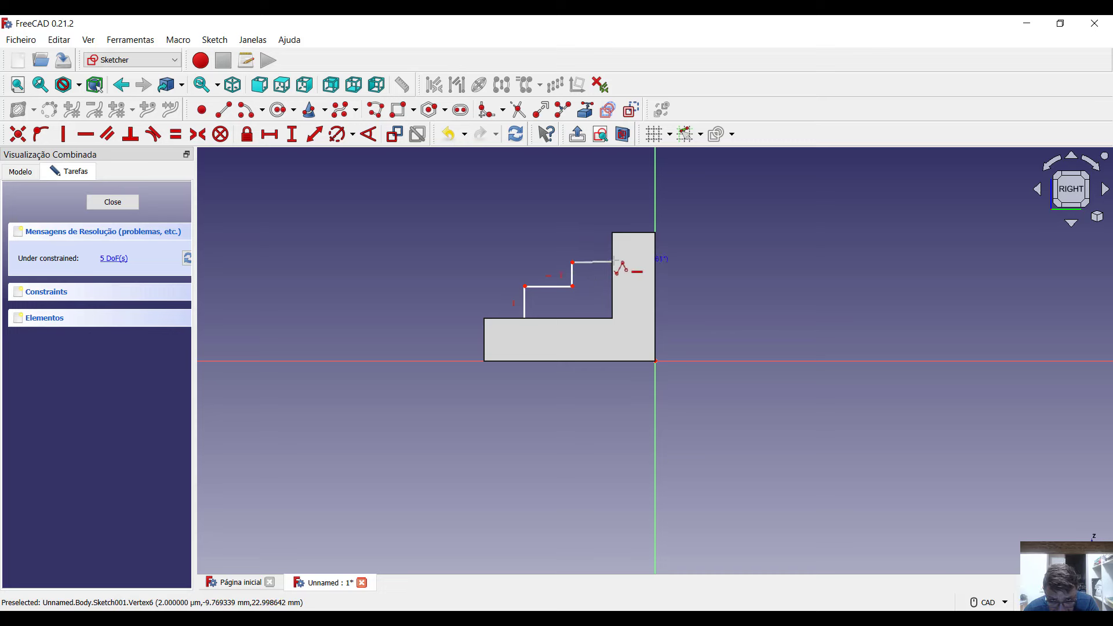
click(613, 262)
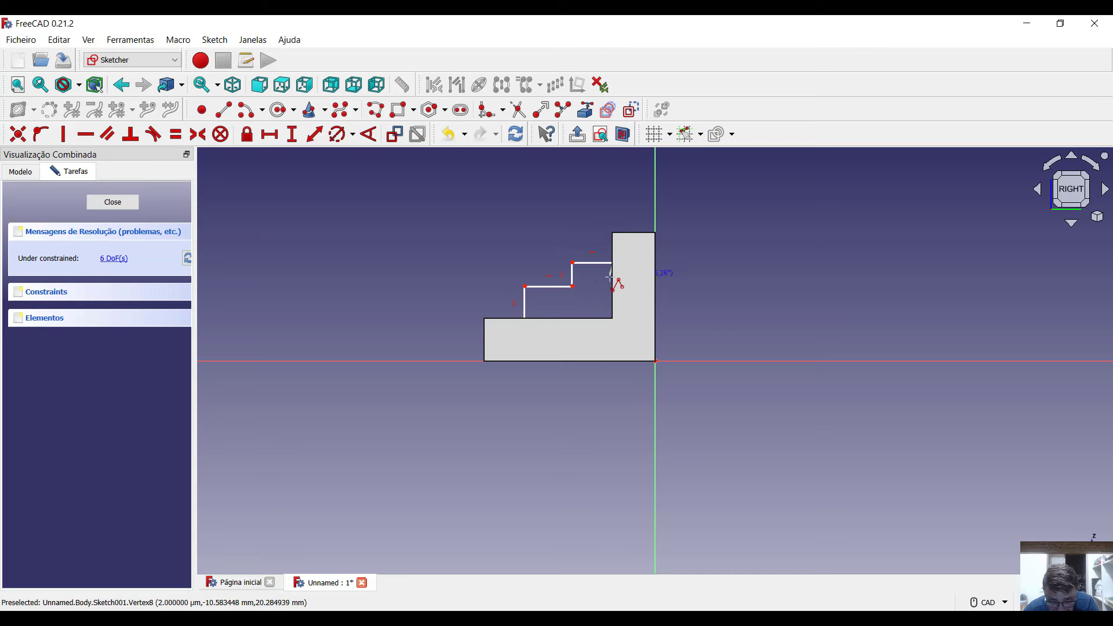
click(613, 318)
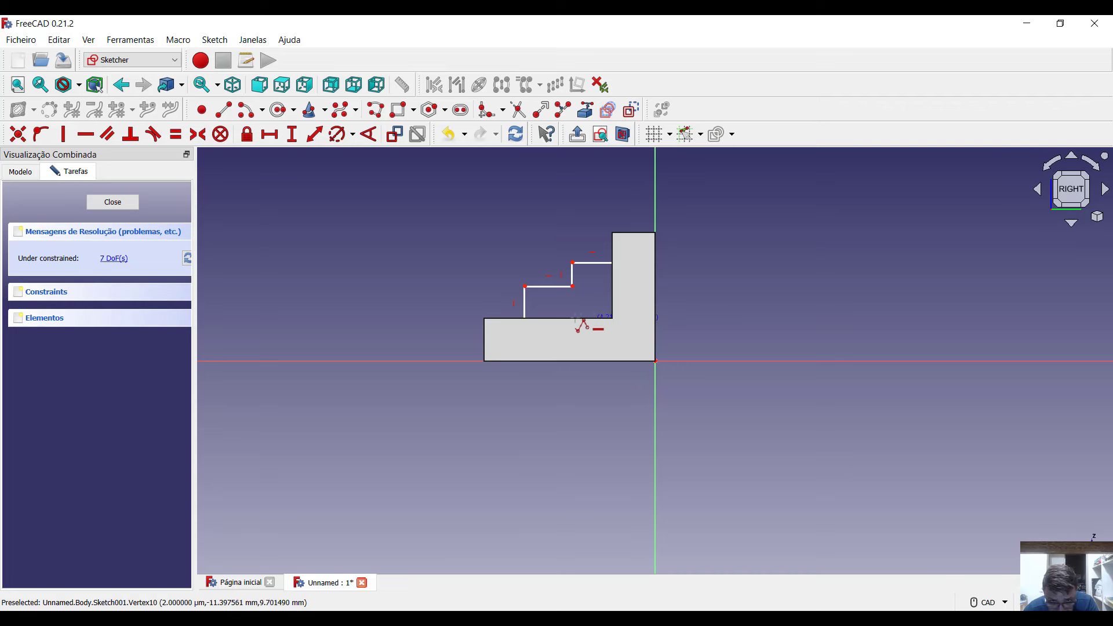
click(525, 317)
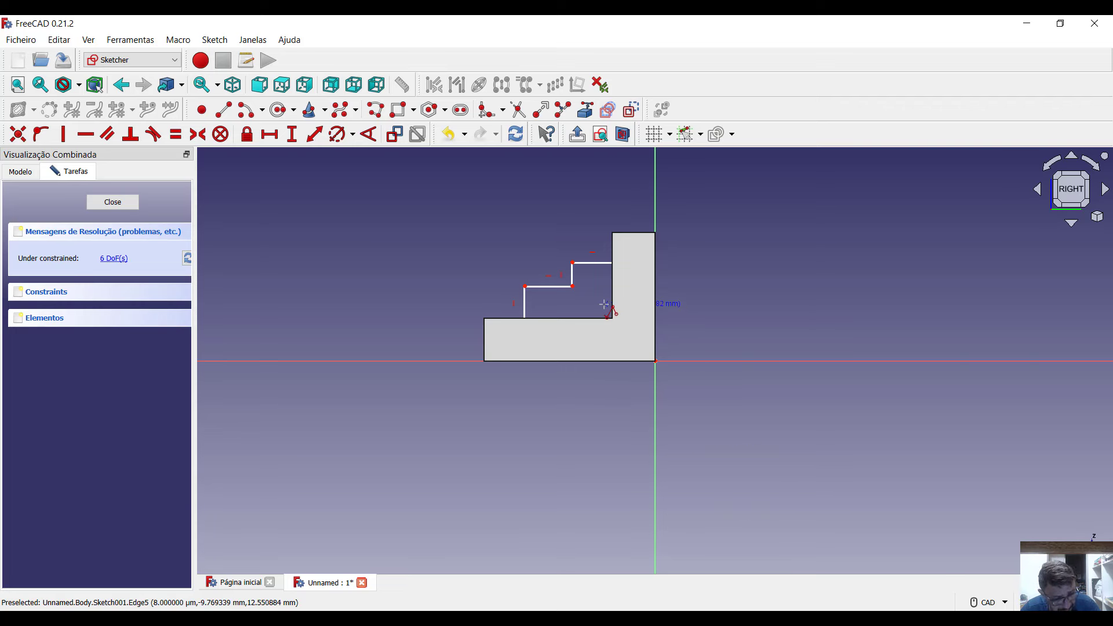
Drag the upper and lower step corners to reshape the staircase, checking the reference drawing.
mouse_move(597, 263)
mouse_down()
mouse_move(607, 252)
mouse_move(587, 242)
mouse_up()
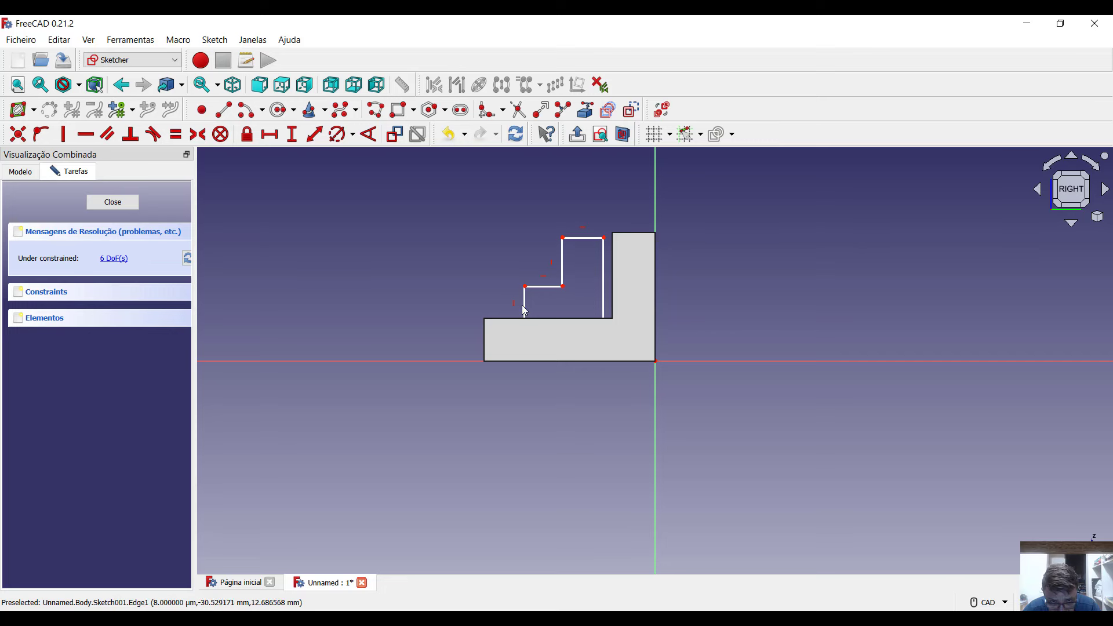
click(524, 287)
drag(527, 313, 511, 302)
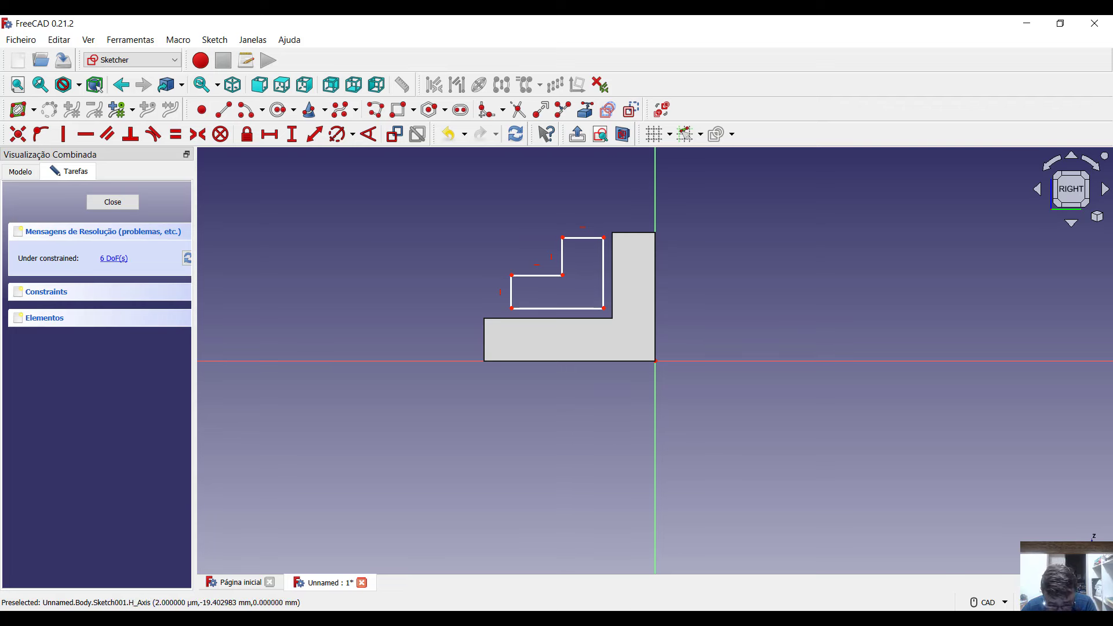
click(408, 564)
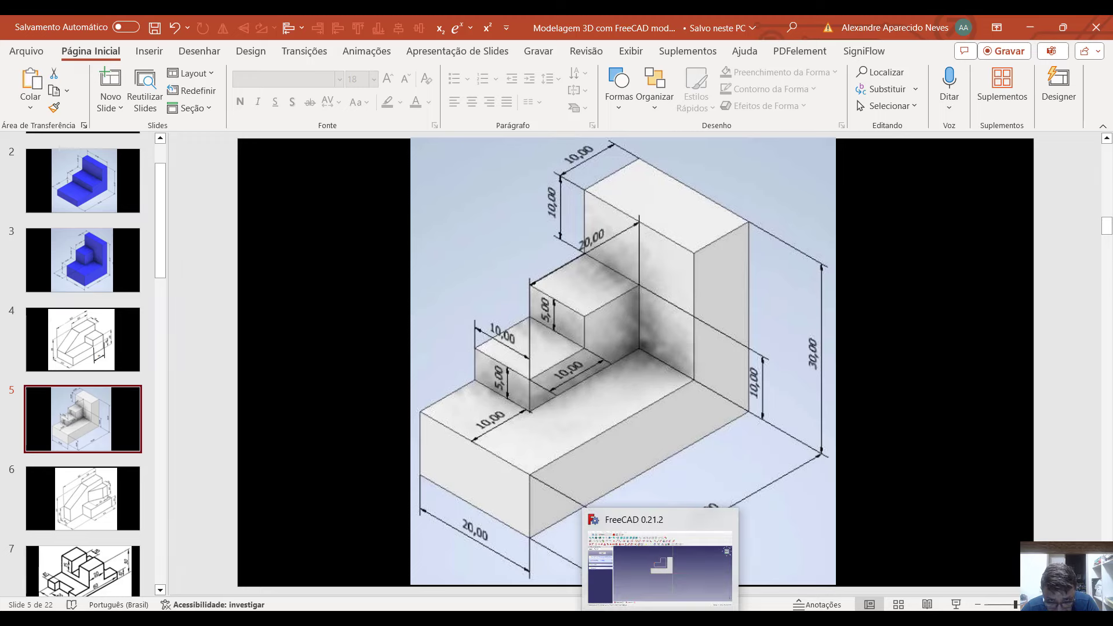
click(586, 520)
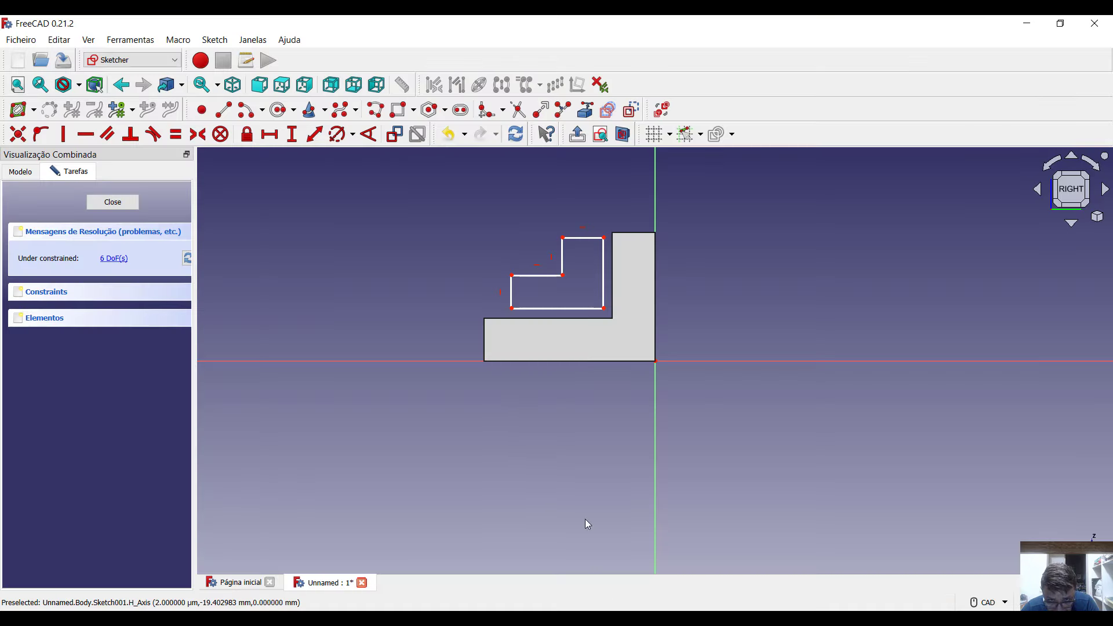
Dimension the staircase's bottom edge at 20 mm and right edge at 10 mm.
click(314, 134)
click(573, 309)
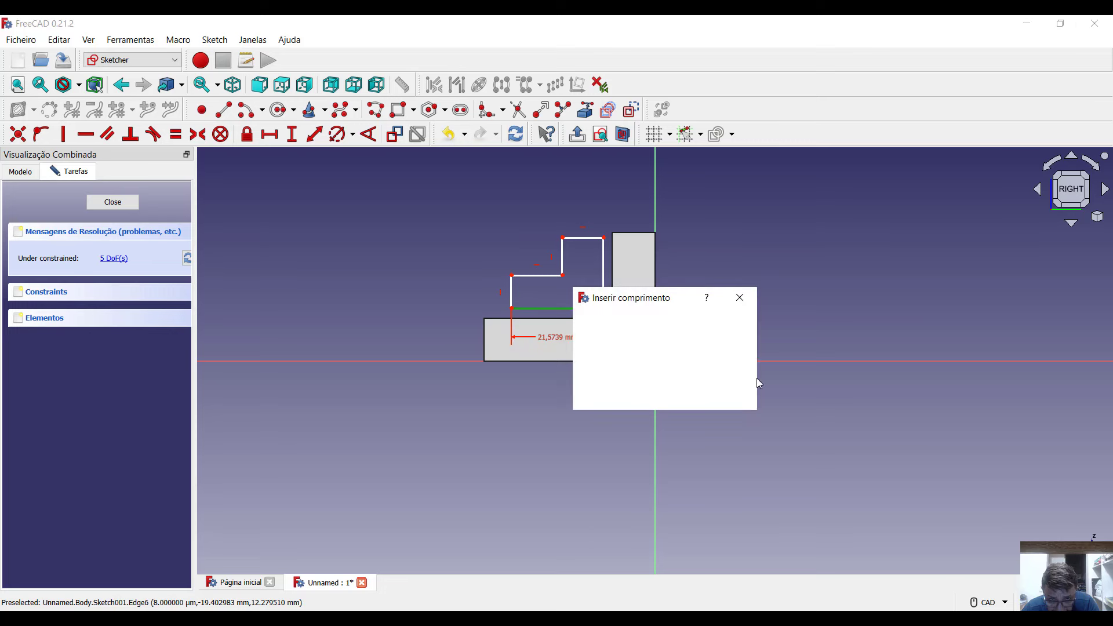
text(20)
key(Return)
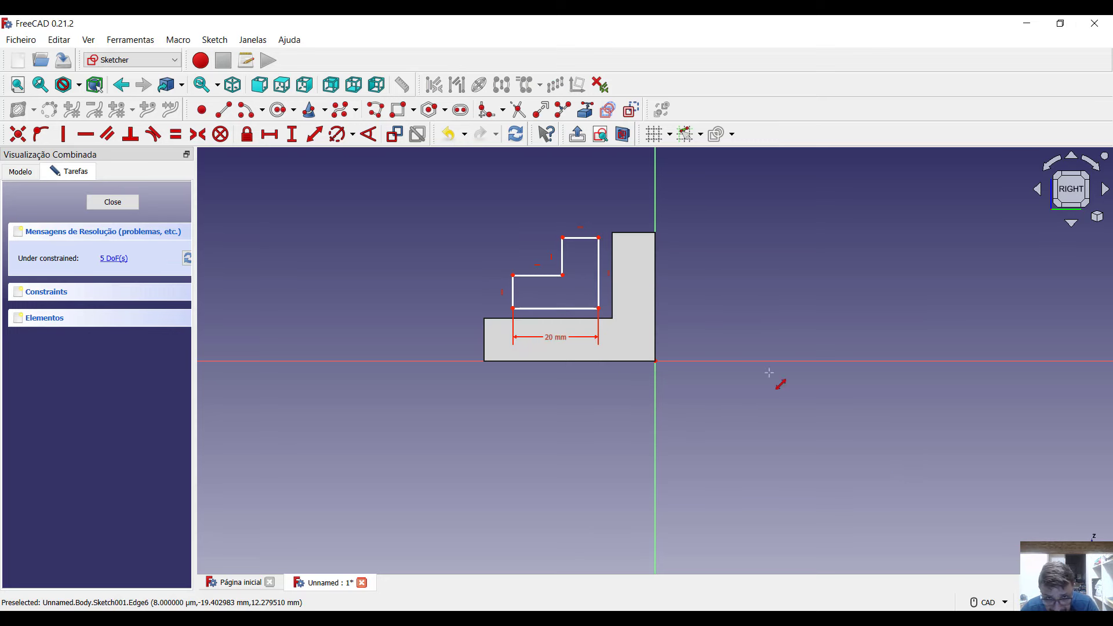
click(598, 280)
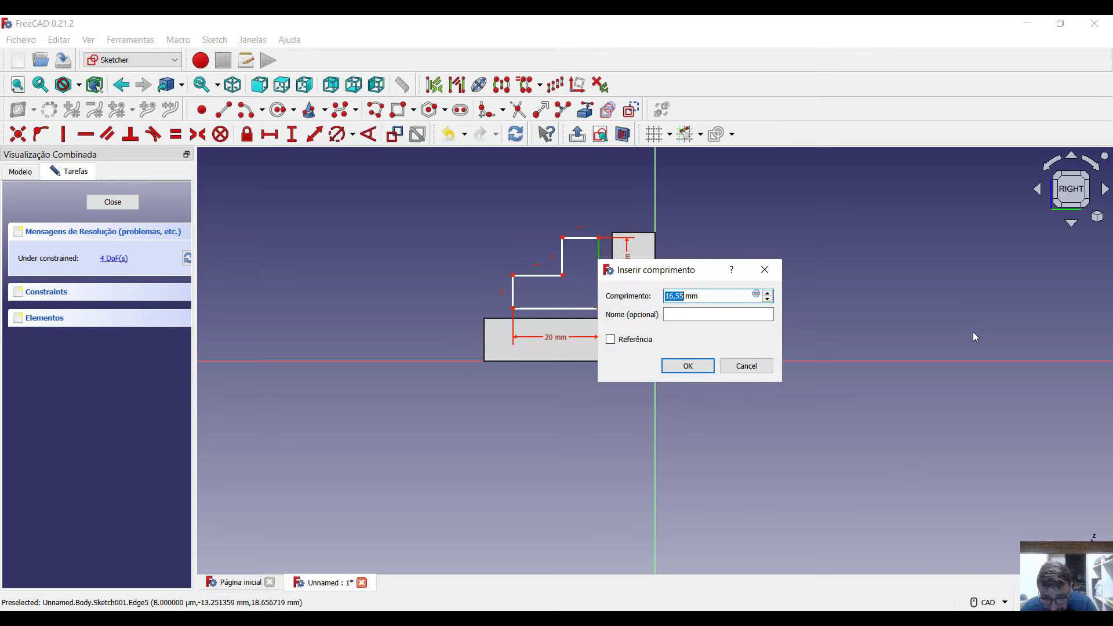
text(10)
key(Return)
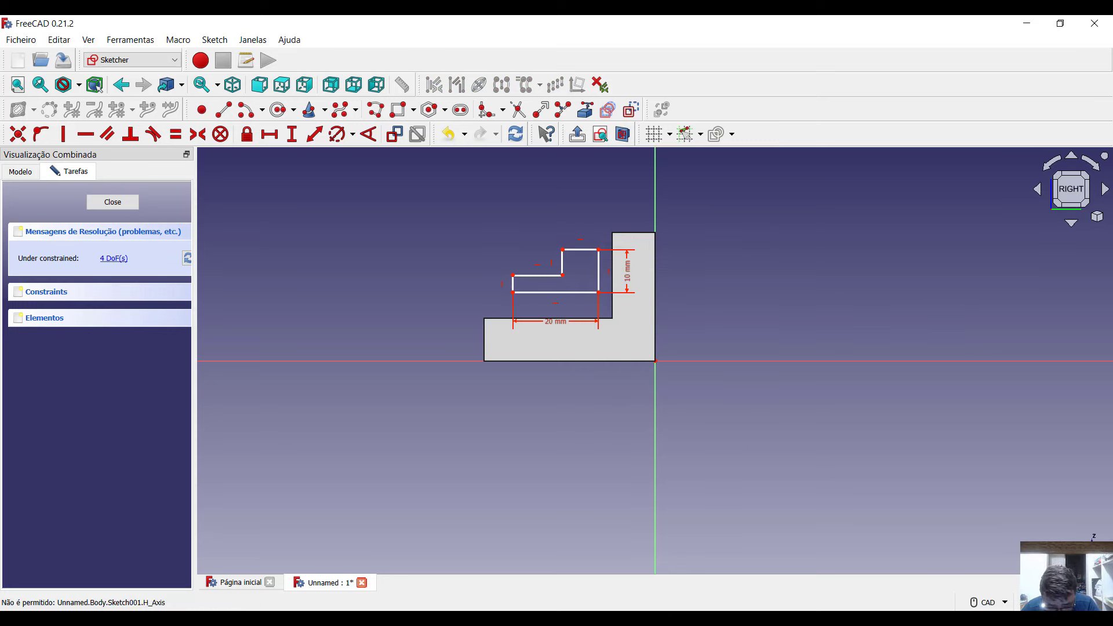
click(416, 562)
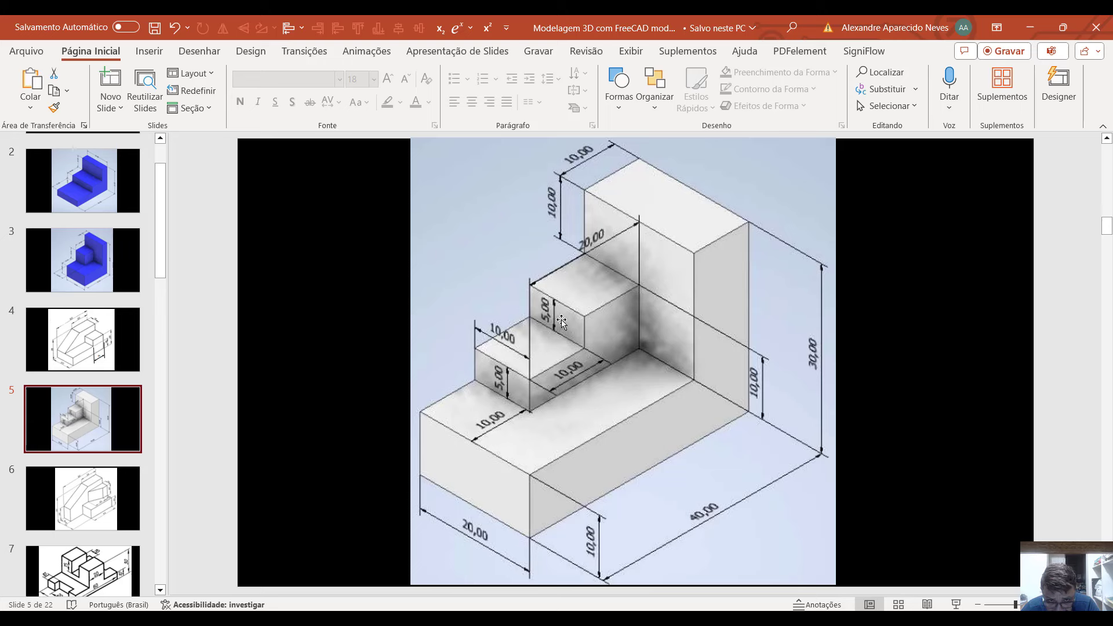
Dimension the step rise at 10 mm and try 5 mm on the short left edge.
key(alt+Tab)
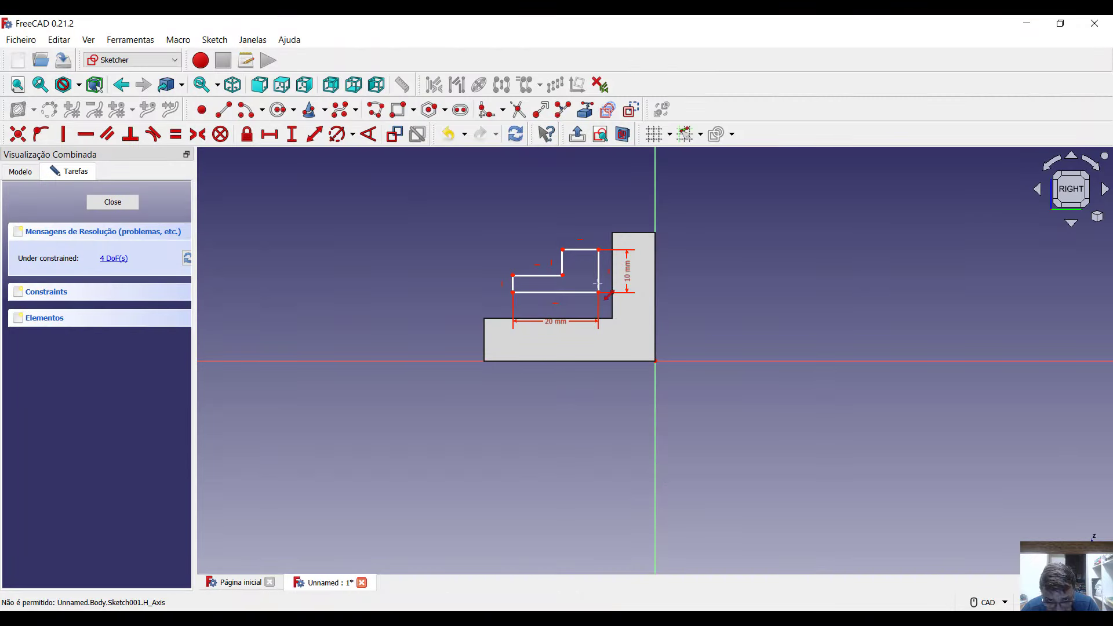
click(562, 264)
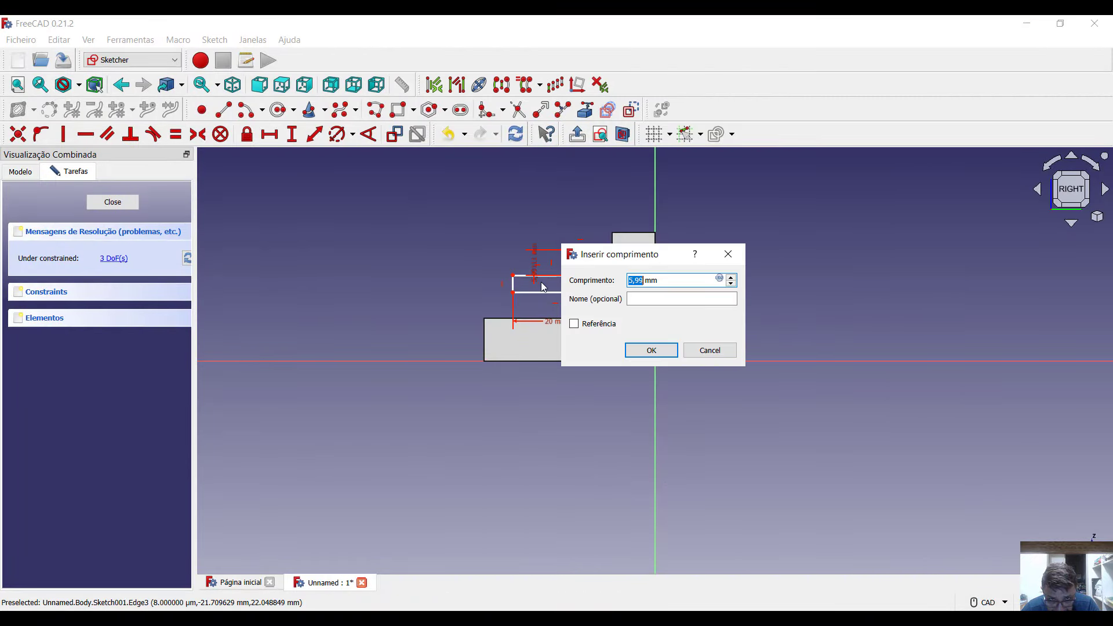
text(10)
key(Return)
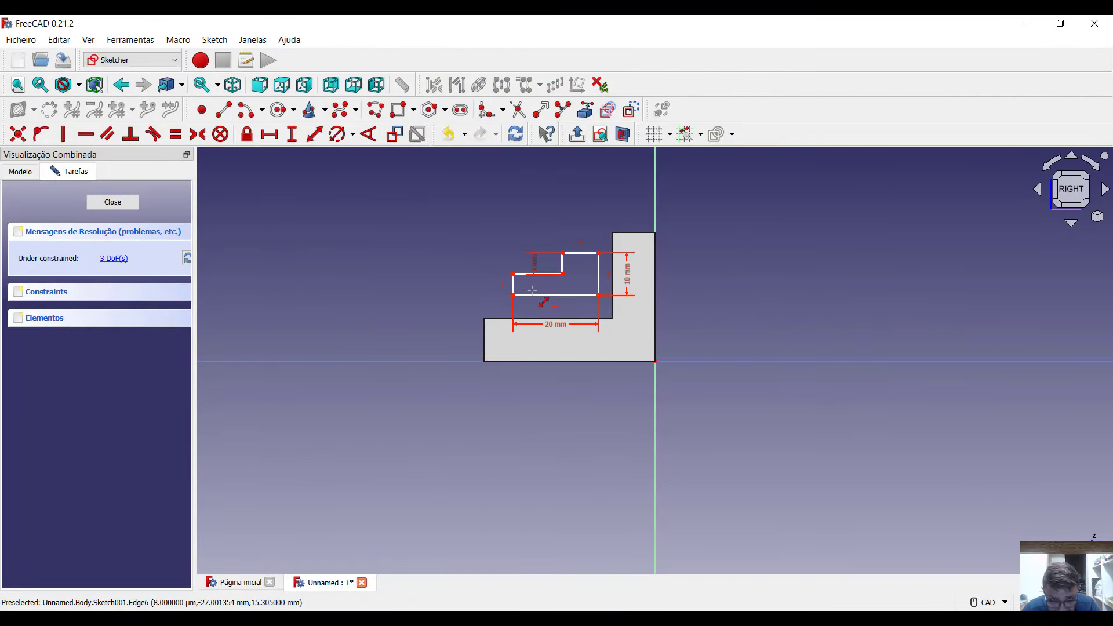
click(513, 284)
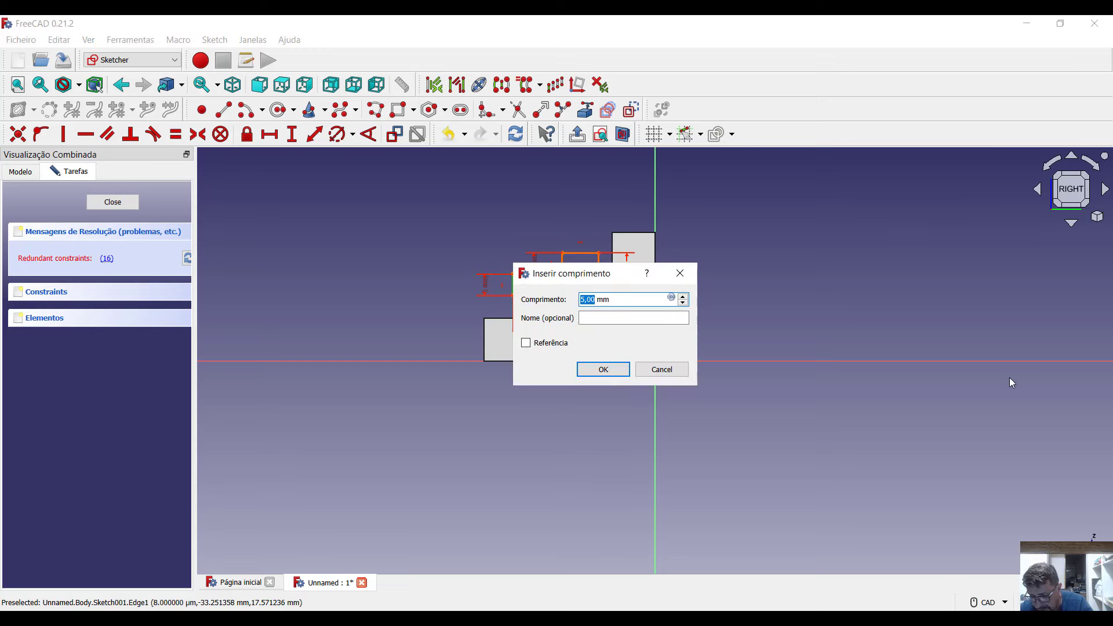
text(5)
key(Return)
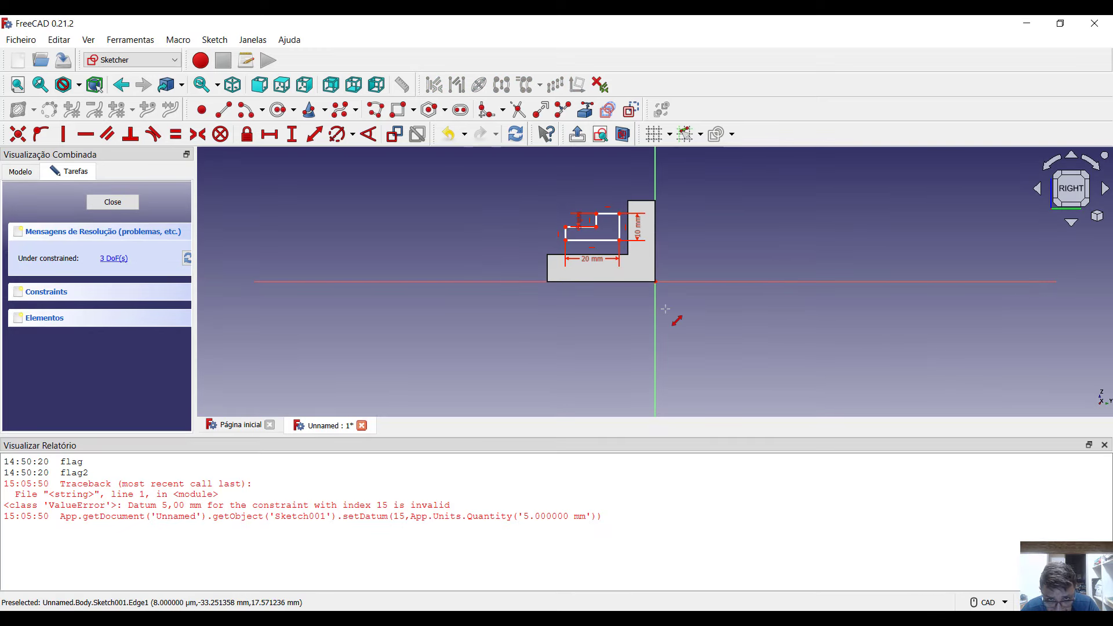
Dismiss the error report and set the upper step's top edge to 10 mm.
click(1104, 445)
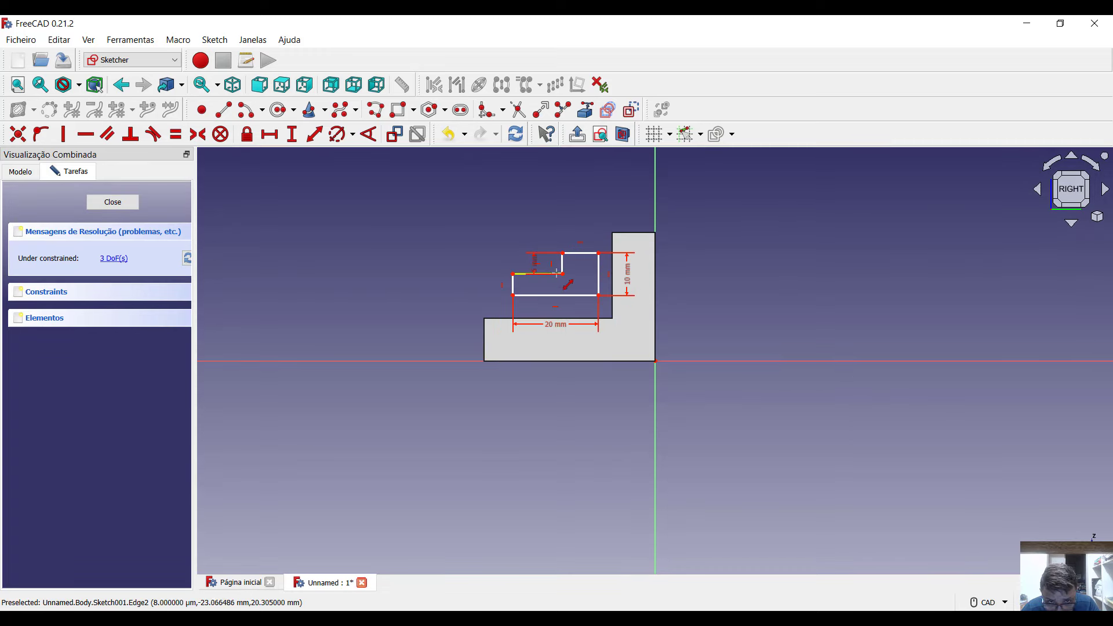
scroll(548, 272, up, 1)
scroll(549, 271, up, 1)
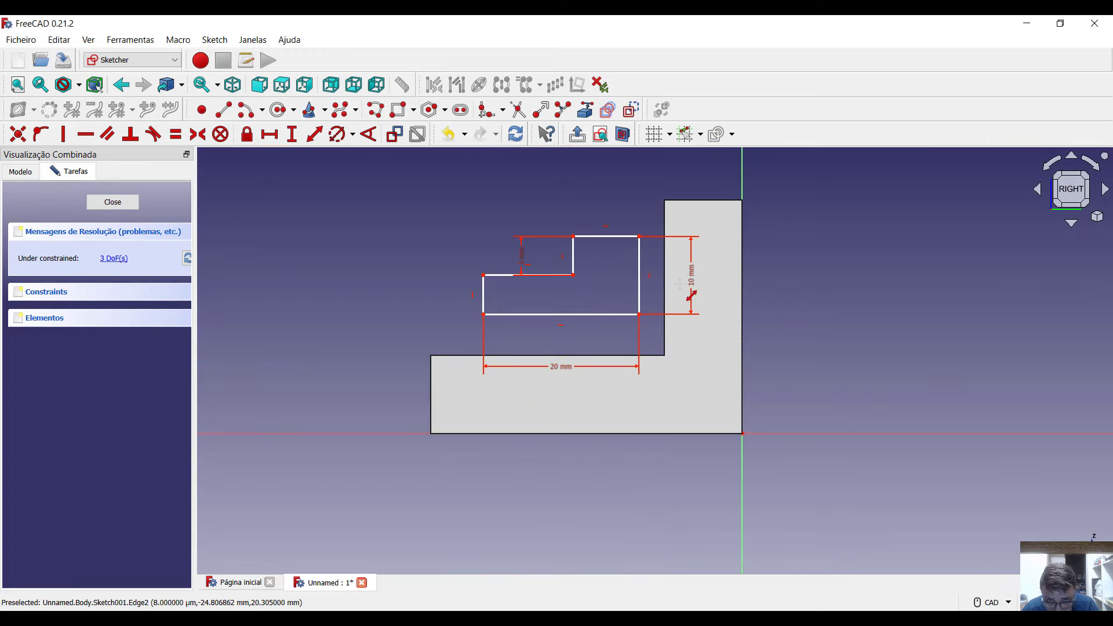
click(606, 236)
text(1)
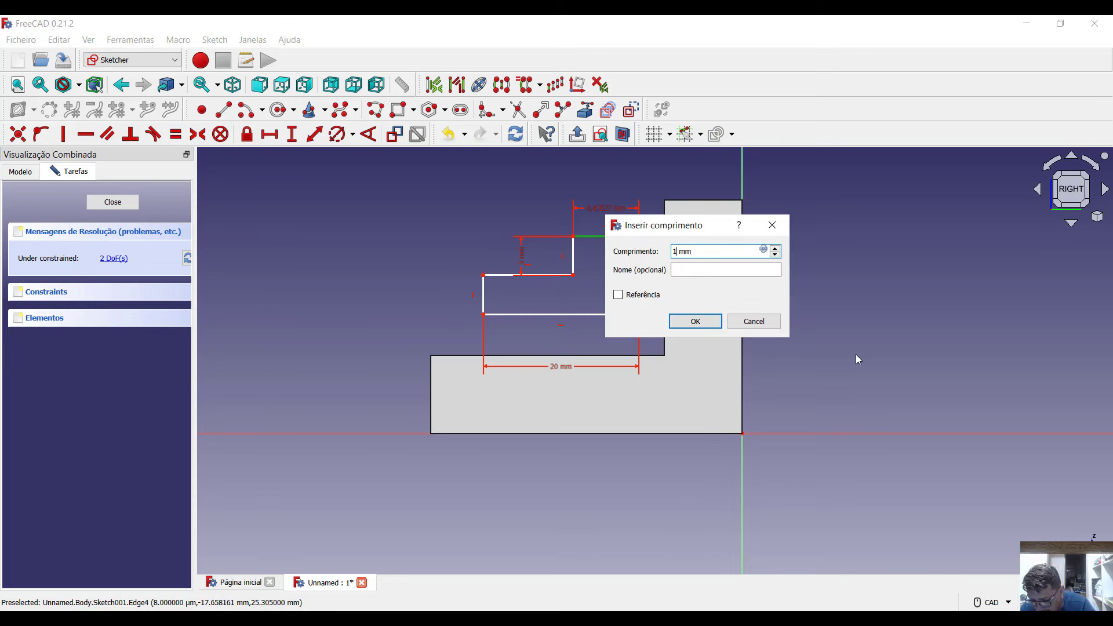
text(0)
key(Return)
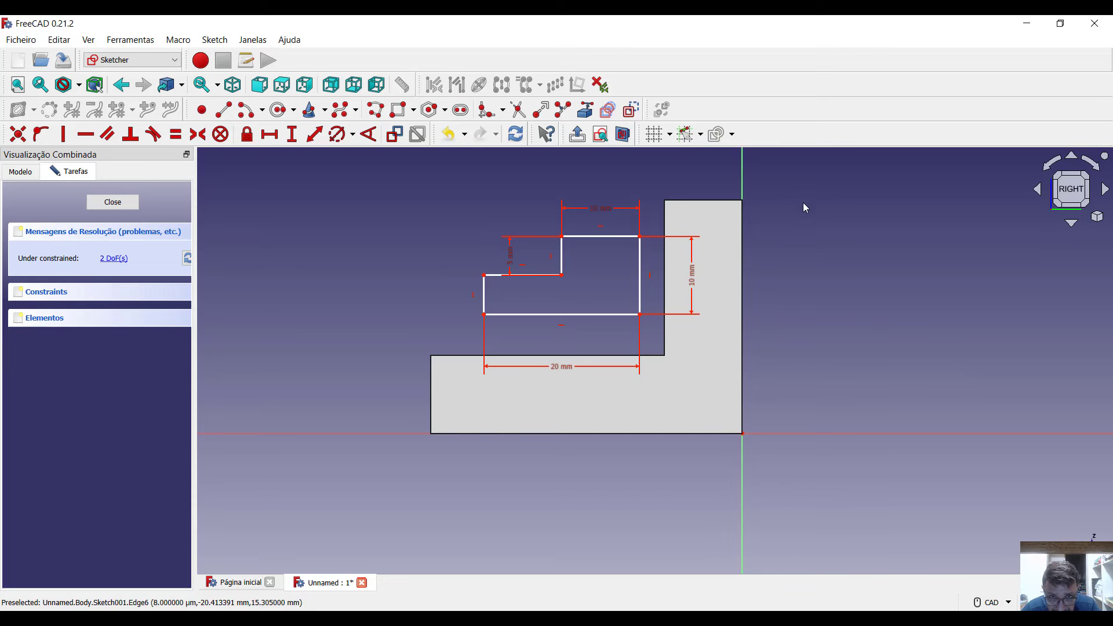
Import the pad's inner vertical edge as external geometry and drag the profile beside it.
click(585, 110)
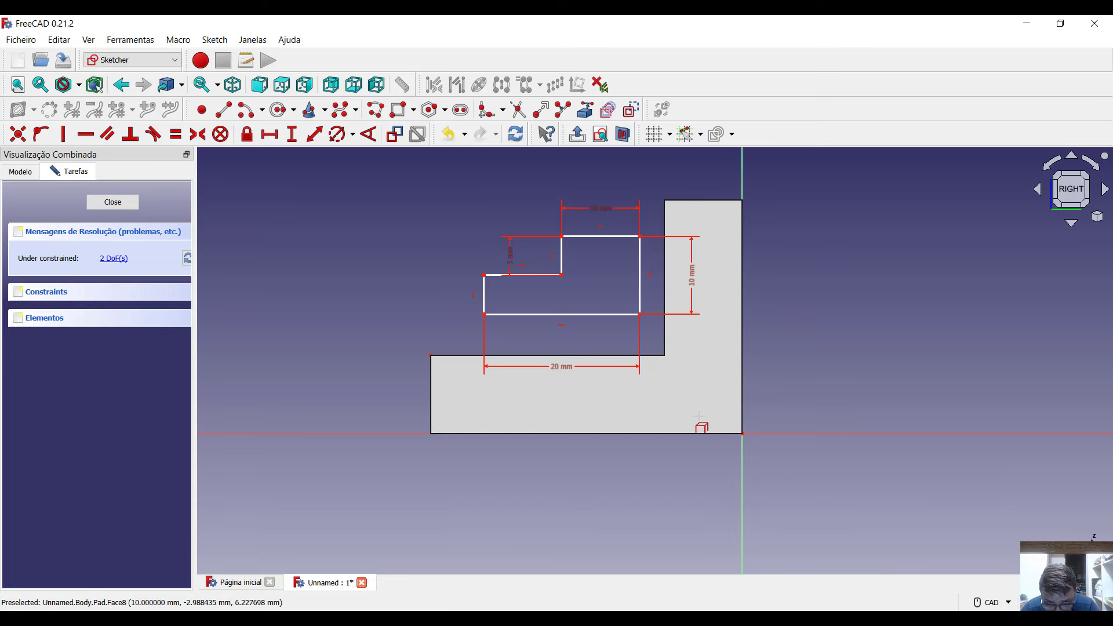
click(666, 338)
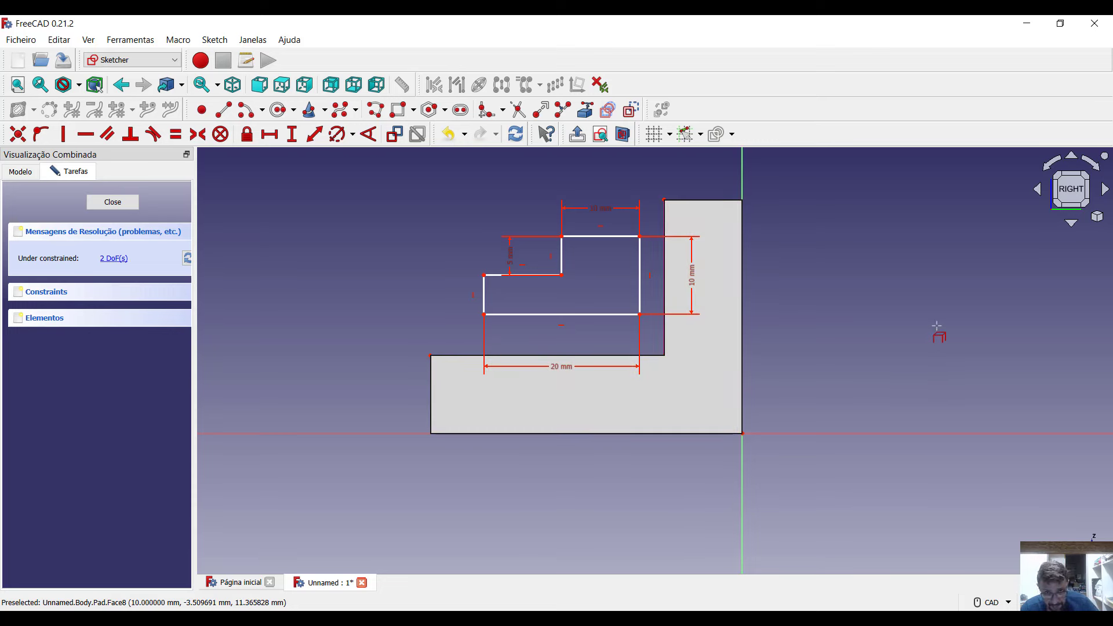
key(Escape)
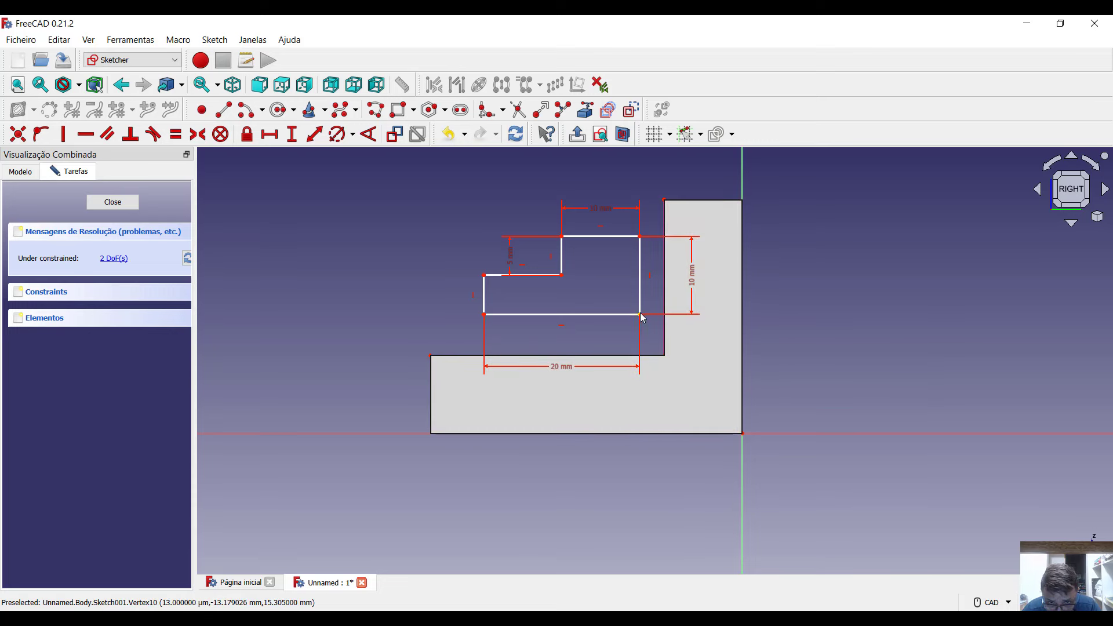
mouse_move(641, 323)
mouse_down()
mouse_move(647, 343)
mouse_move(647, 332)
mouse_up()
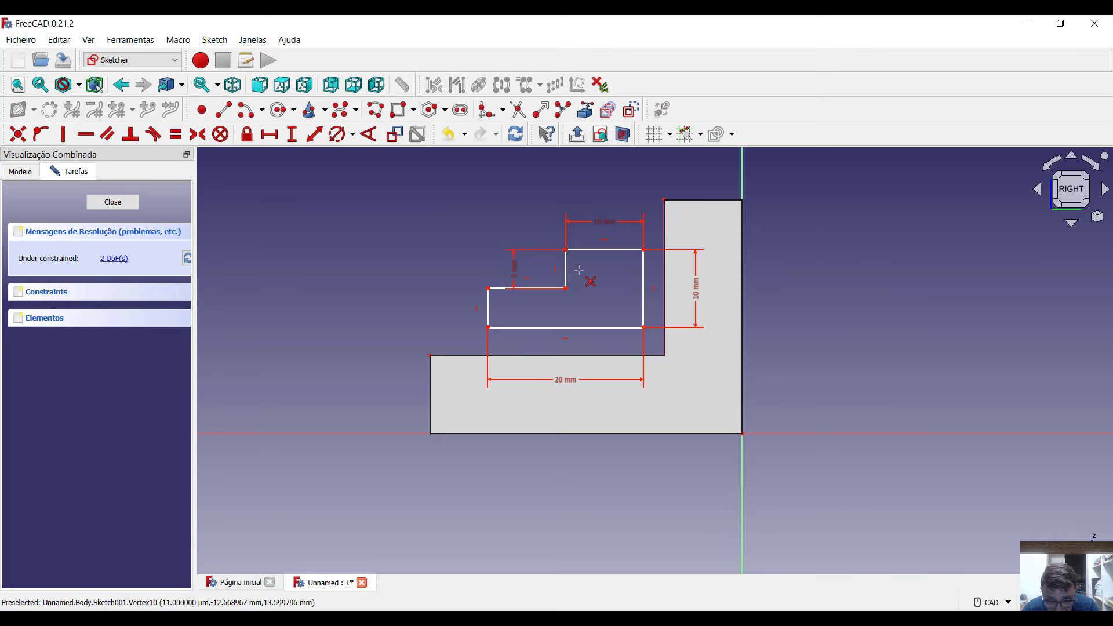
click(17, 134)
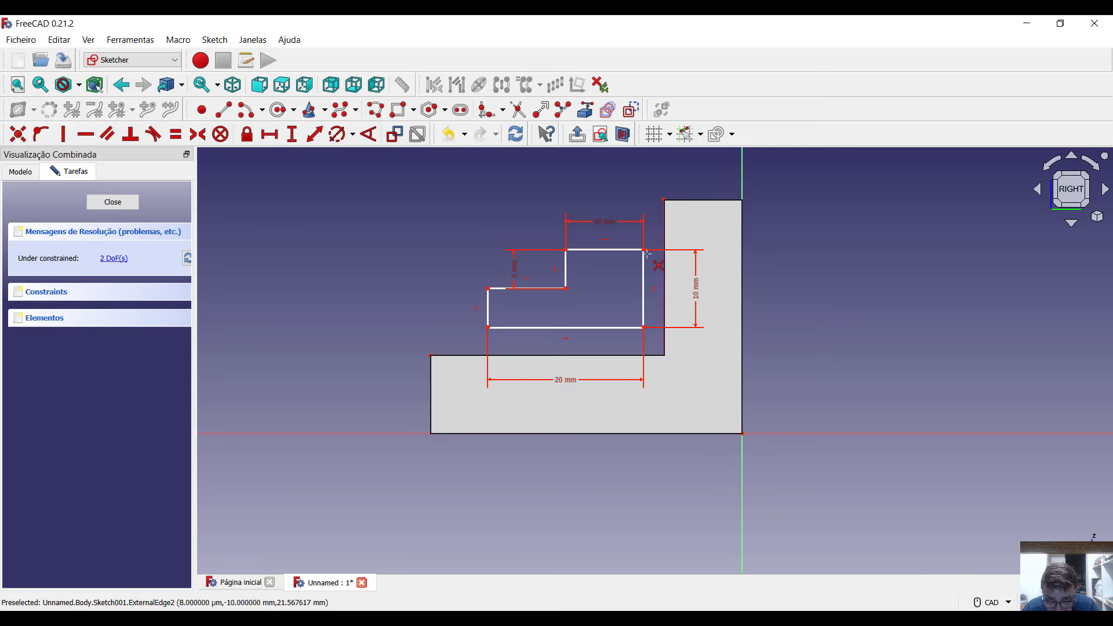
scroll(644, 249, up, 4)
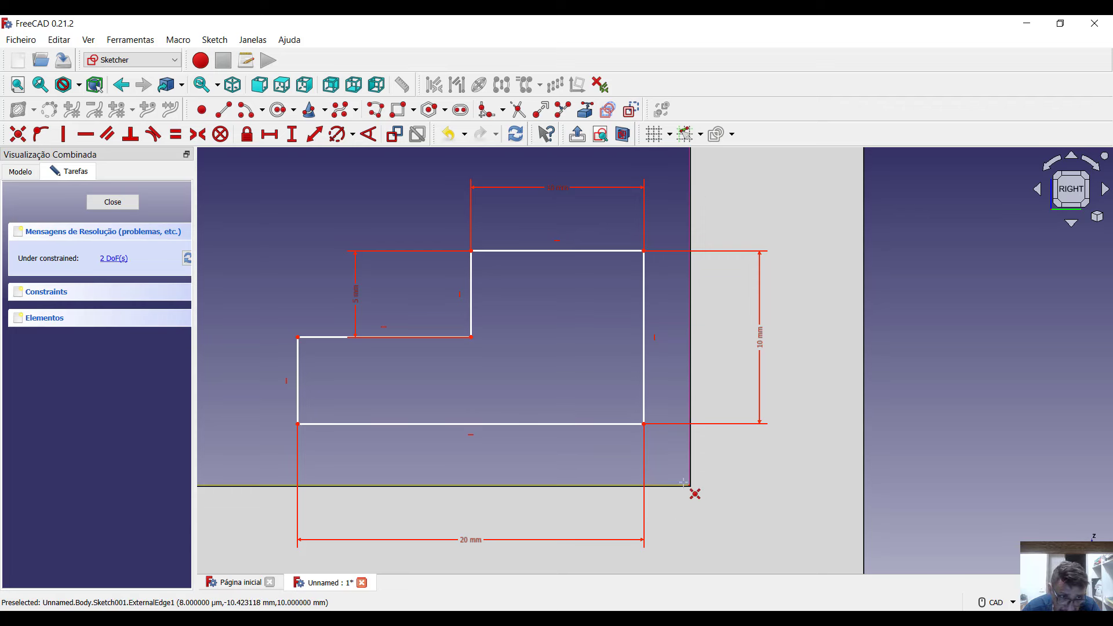
Put the top-right corner on the pad's inner vertical edge and the bottom-left on its top edge.
click(39, 138)
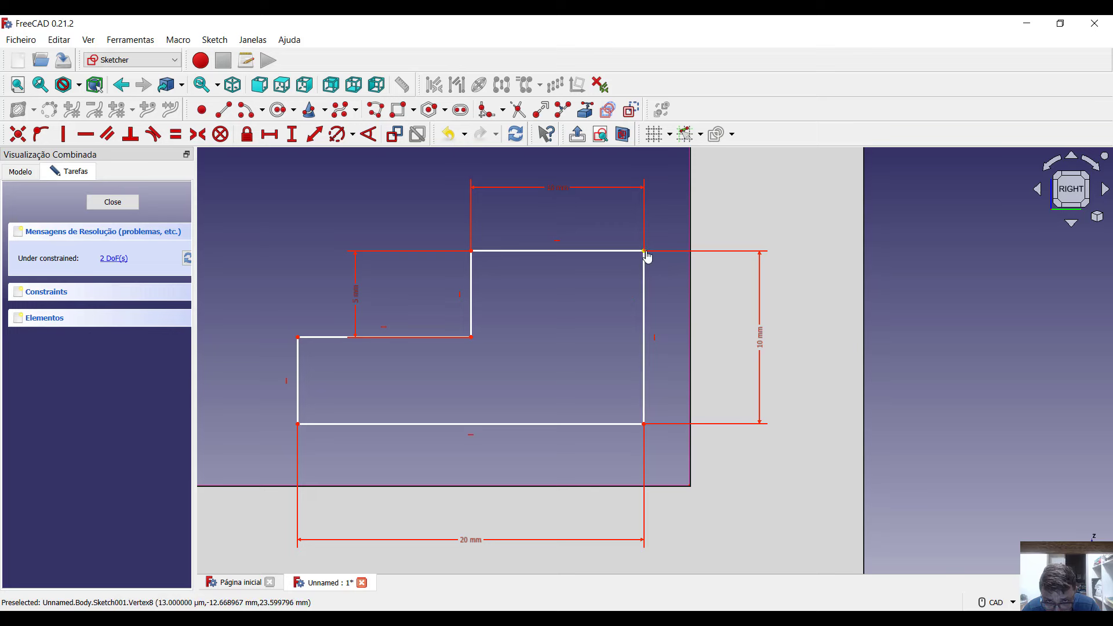
click(645, 253)
click(690, 260)
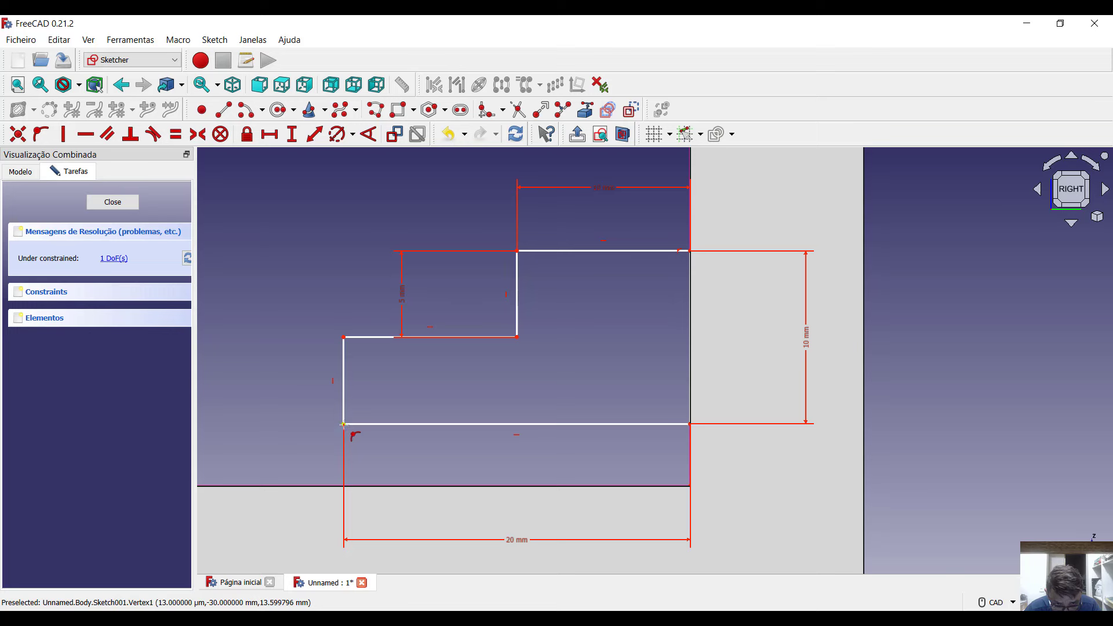
click(344, 426)
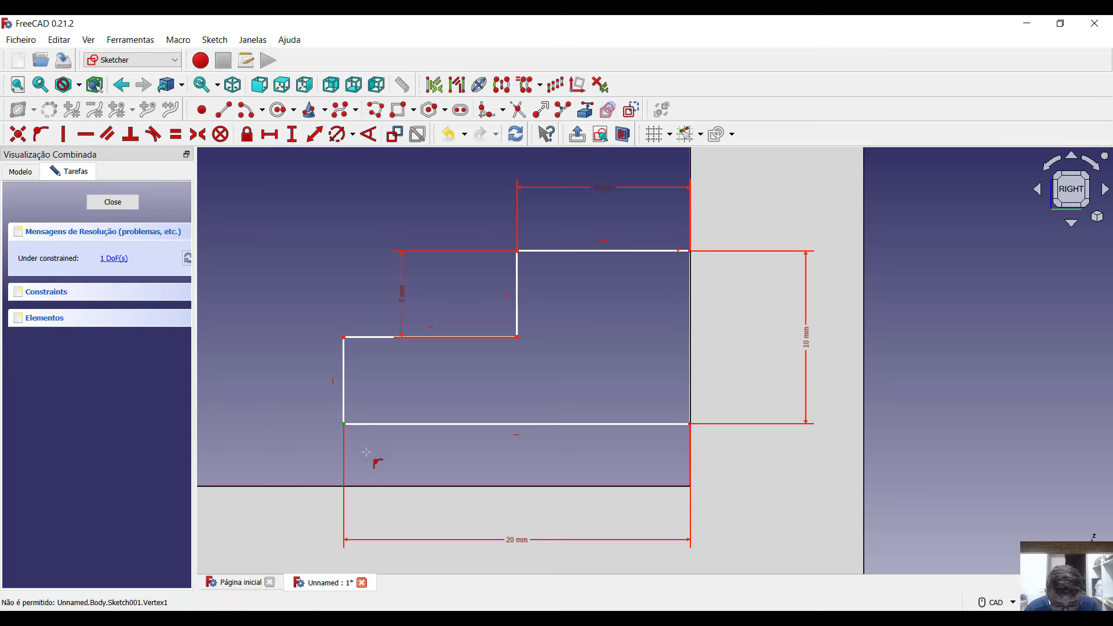
click(346, 485)
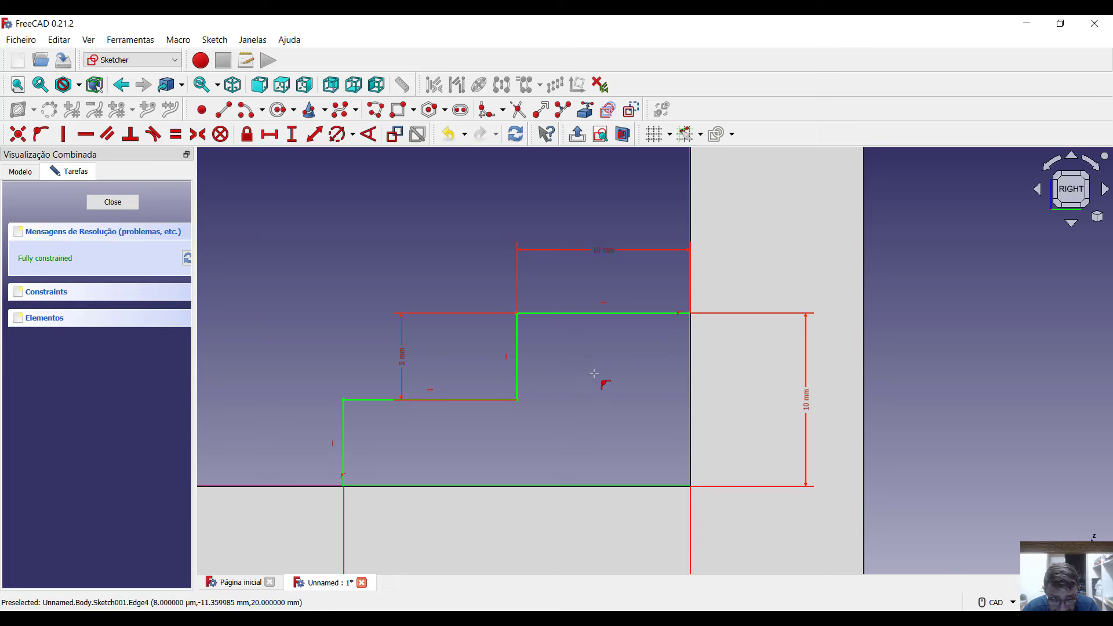
Close the staircase sketch to return to the L-shaped body in Part Design.
click(114, 202)
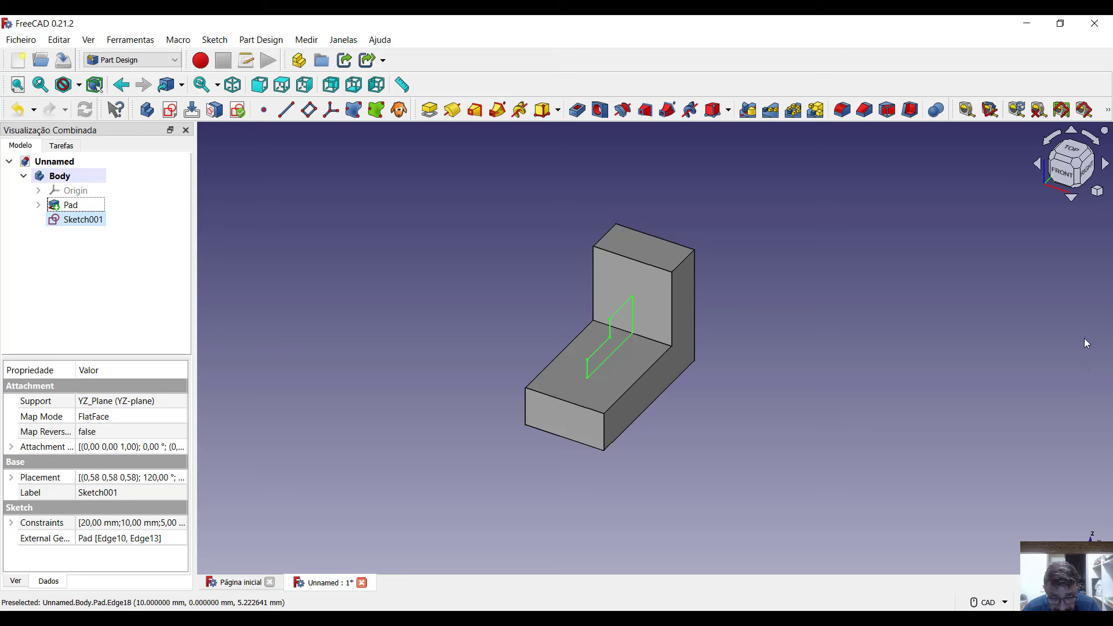
Pad the staircase sketch 10 mm reversed into the block, creating Pad001.
click(430, 111)
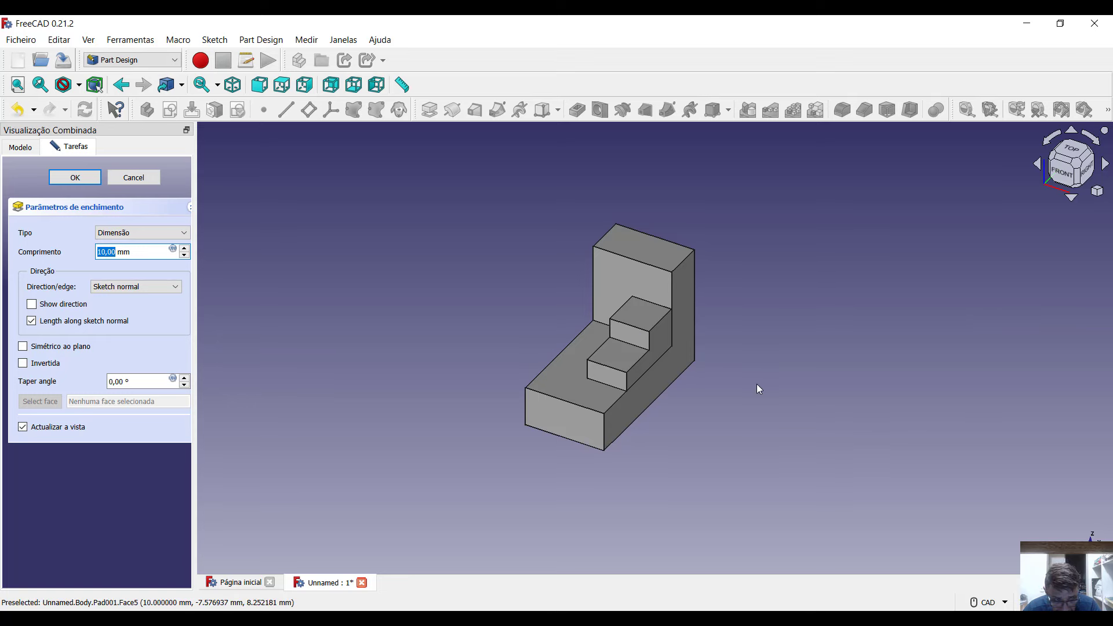
click(23, 364)
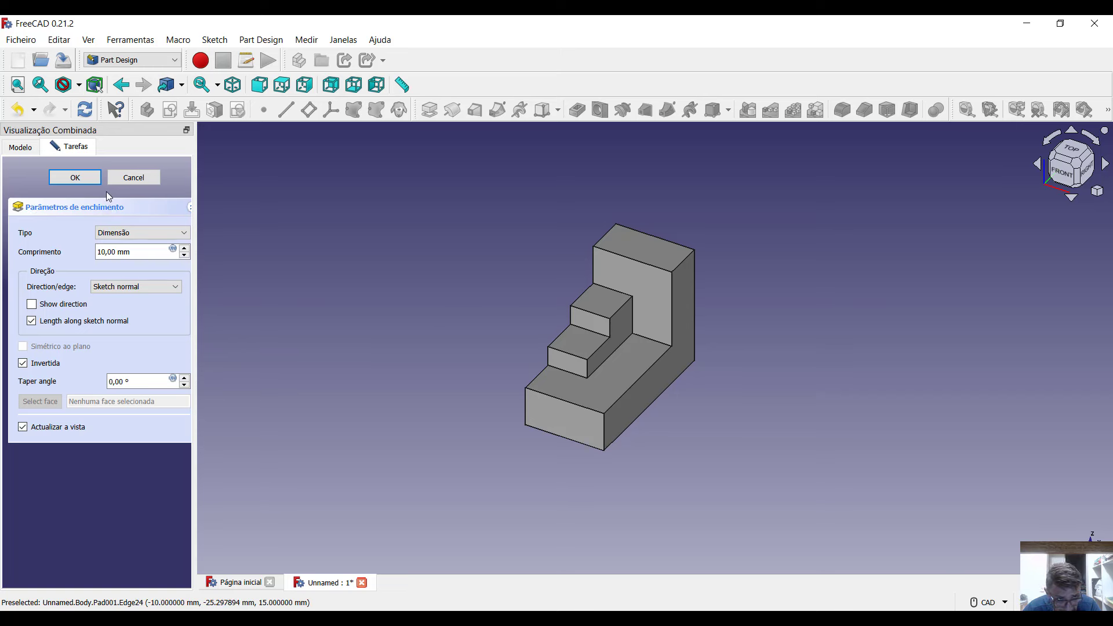
click(74, 178)
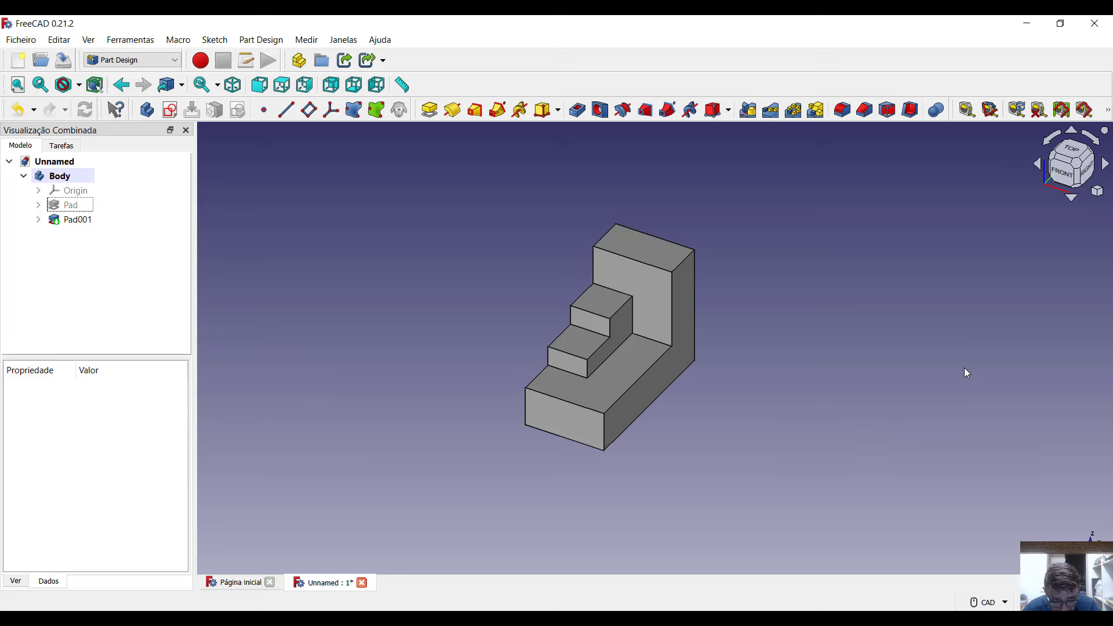
Switch Pad001's Refine property from false to true in the Data properties.
click(611, 385)
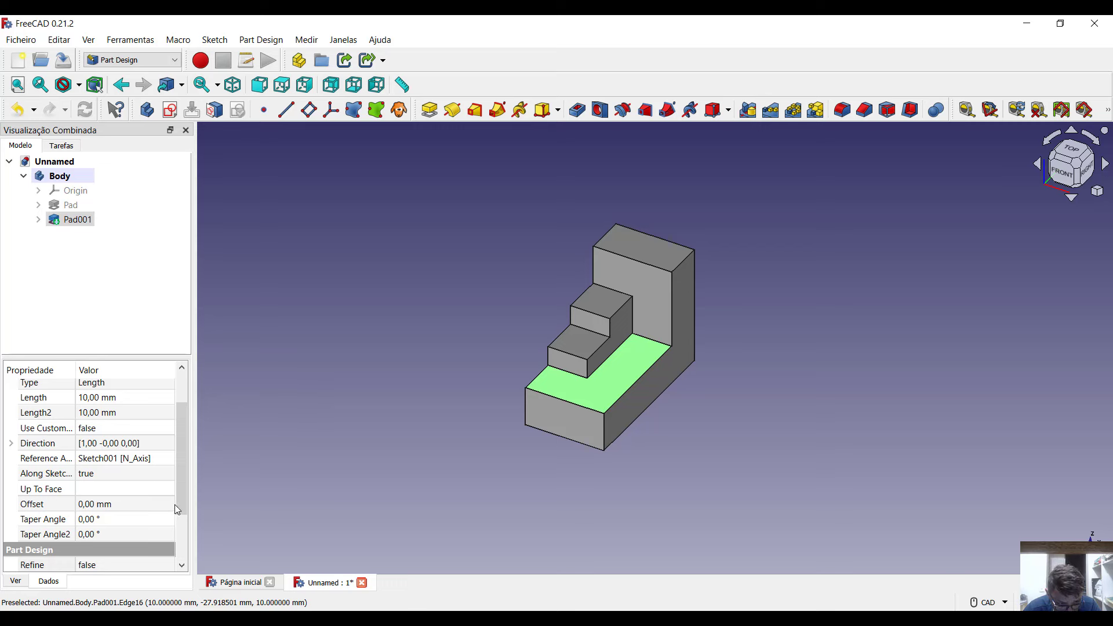
mouse_move(176, 505)
mouse_down()
mouse_move(177, 467)
mouse_move(182, 558)
mouse_up()
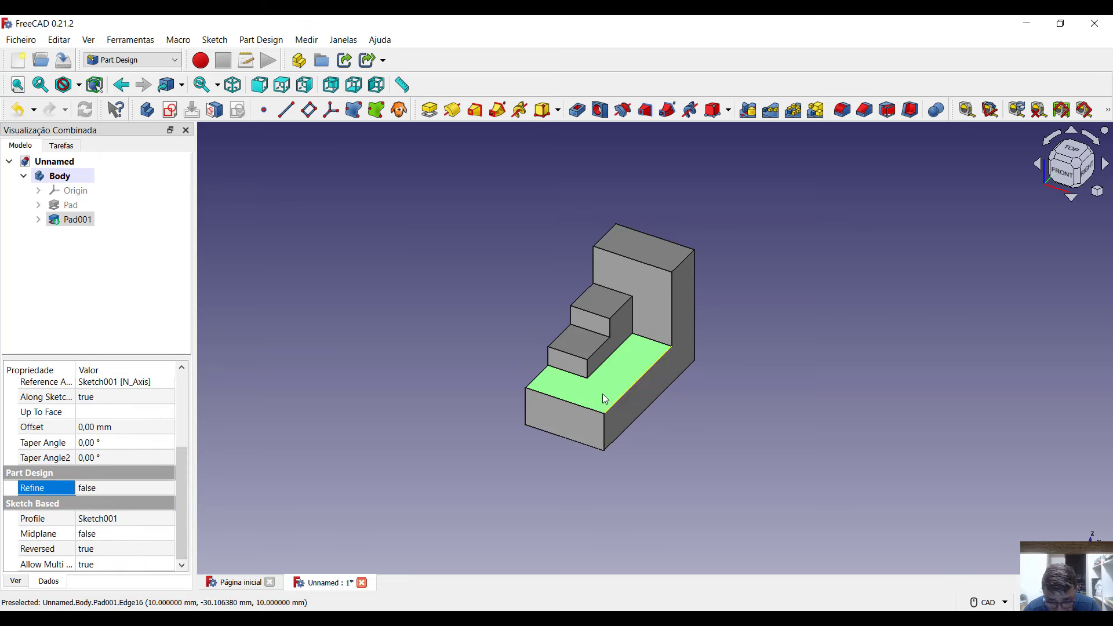
click(859, 442)
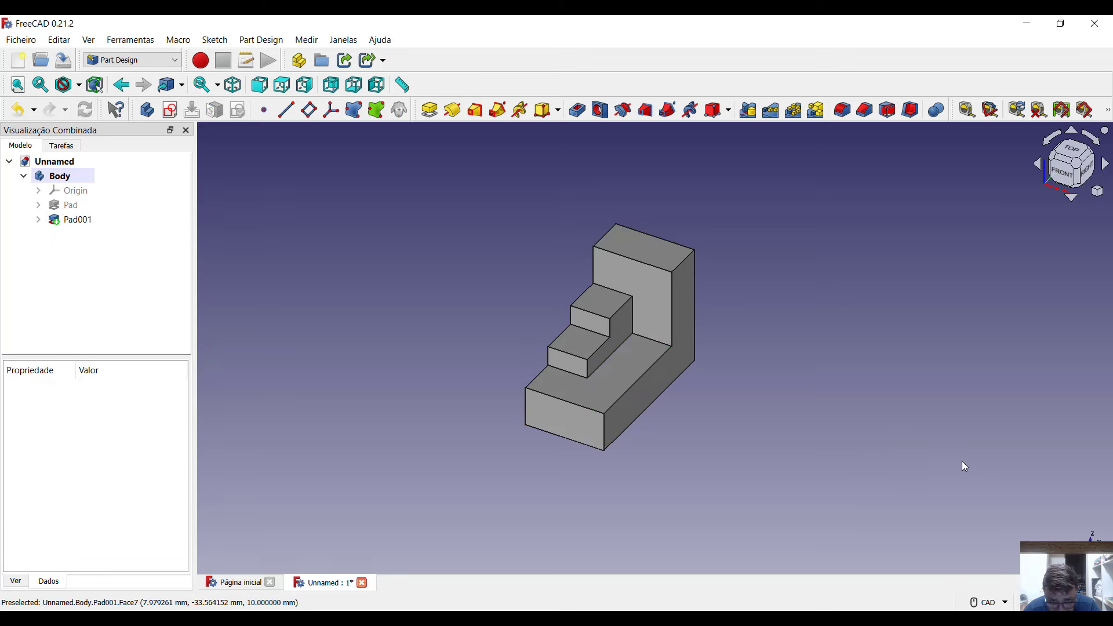
click(641, 359)
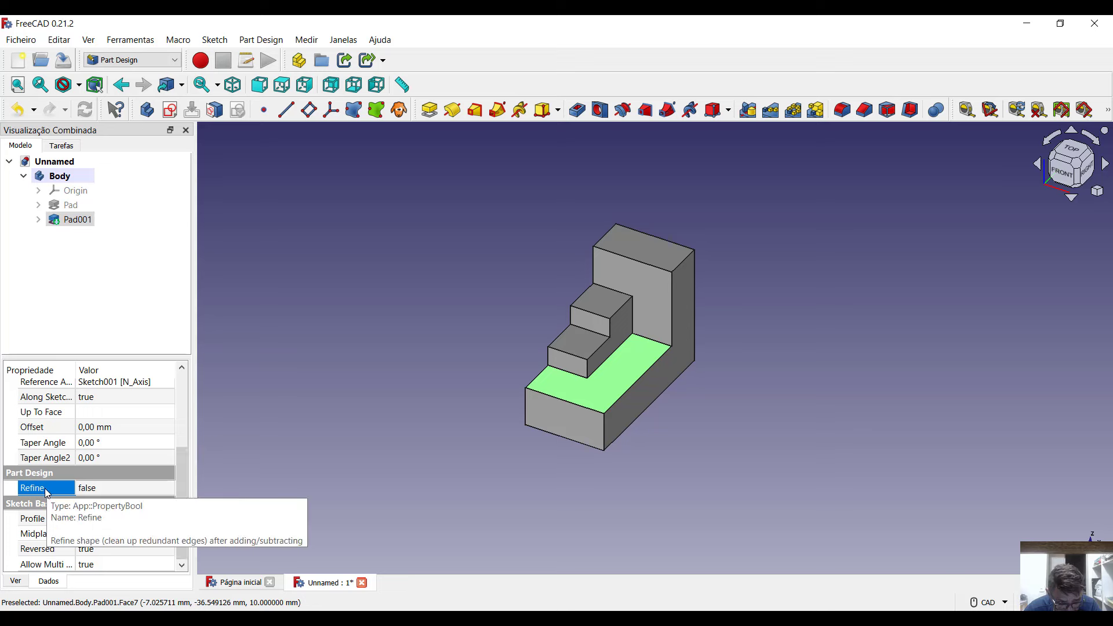
click(91, 493)
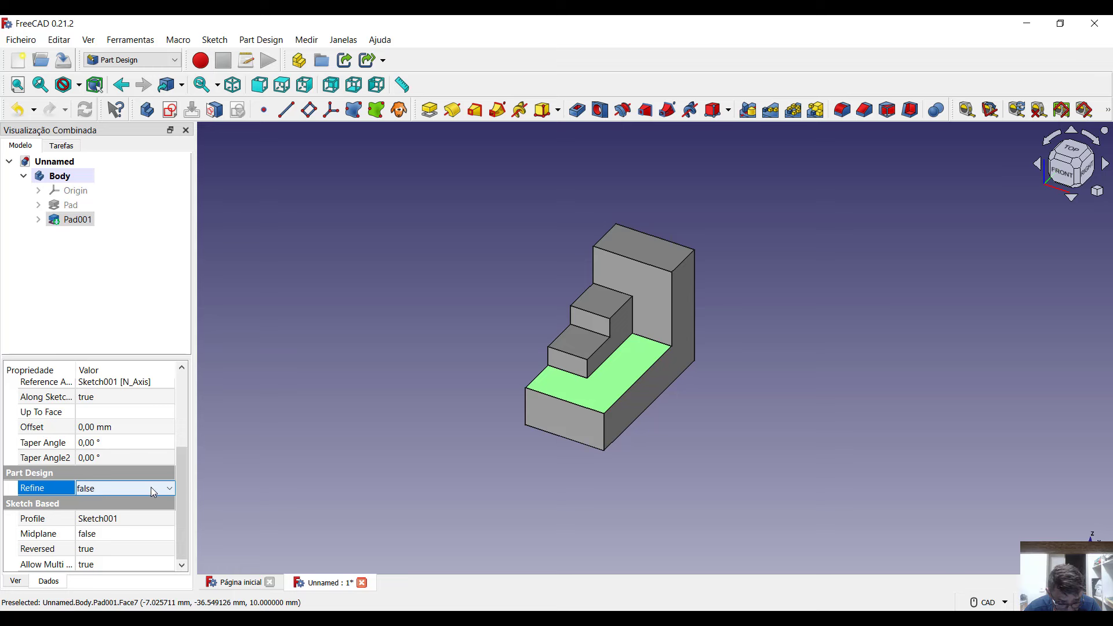
click(169, 490)
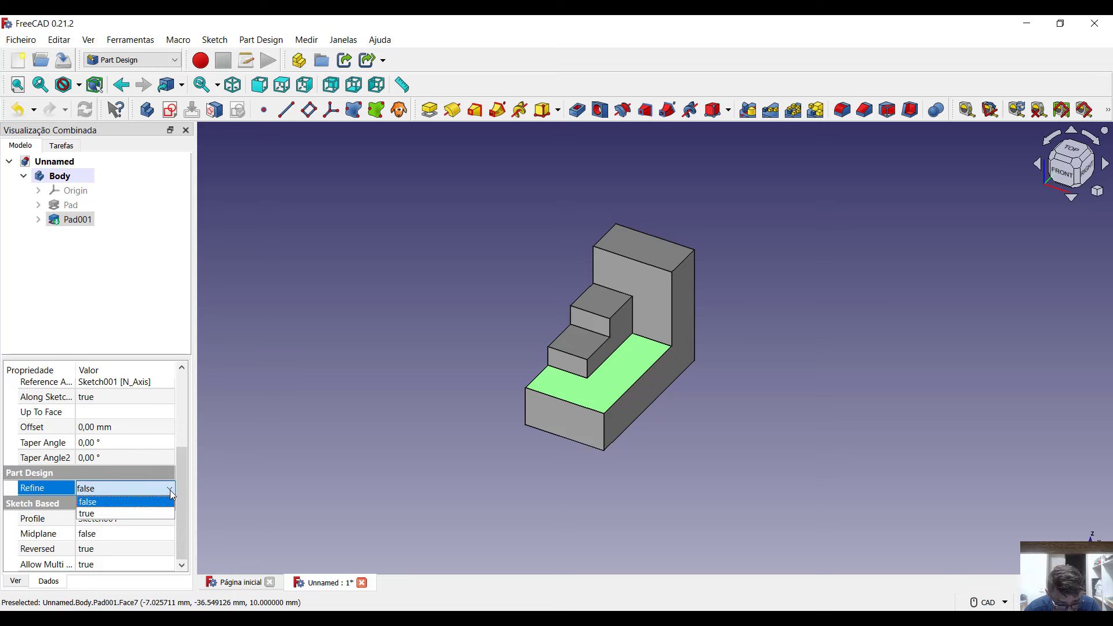
click(138, 514)
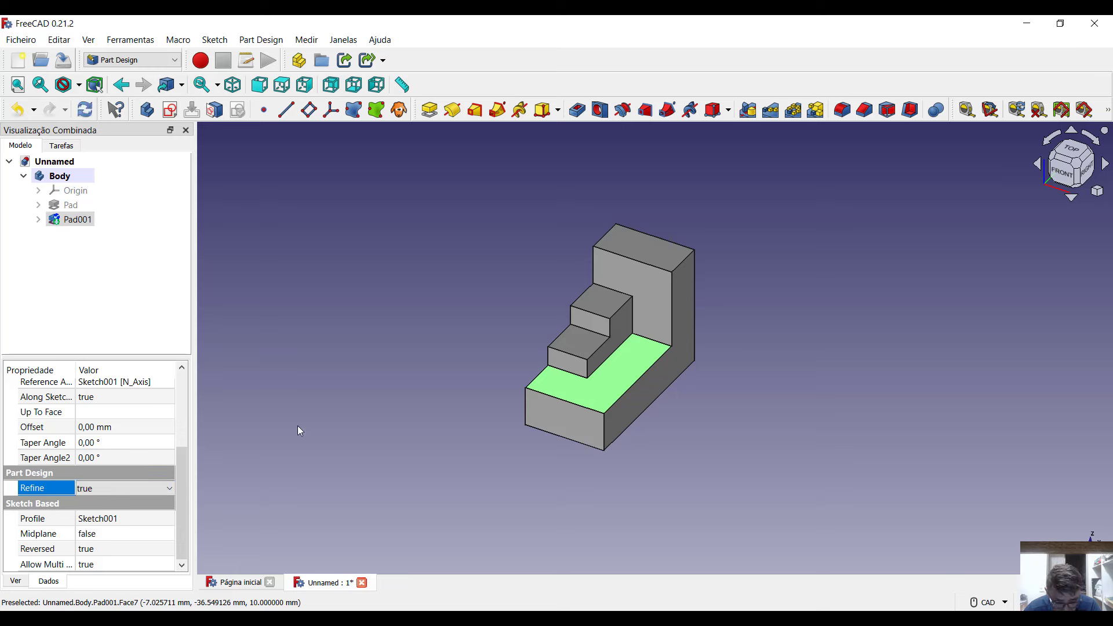
click(335, 399)
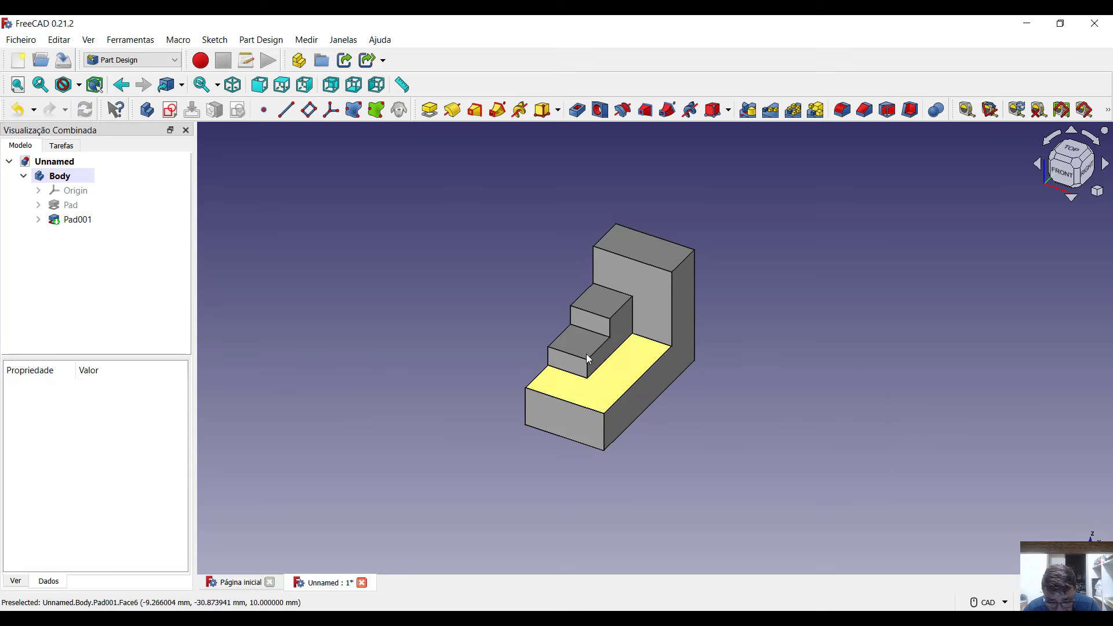